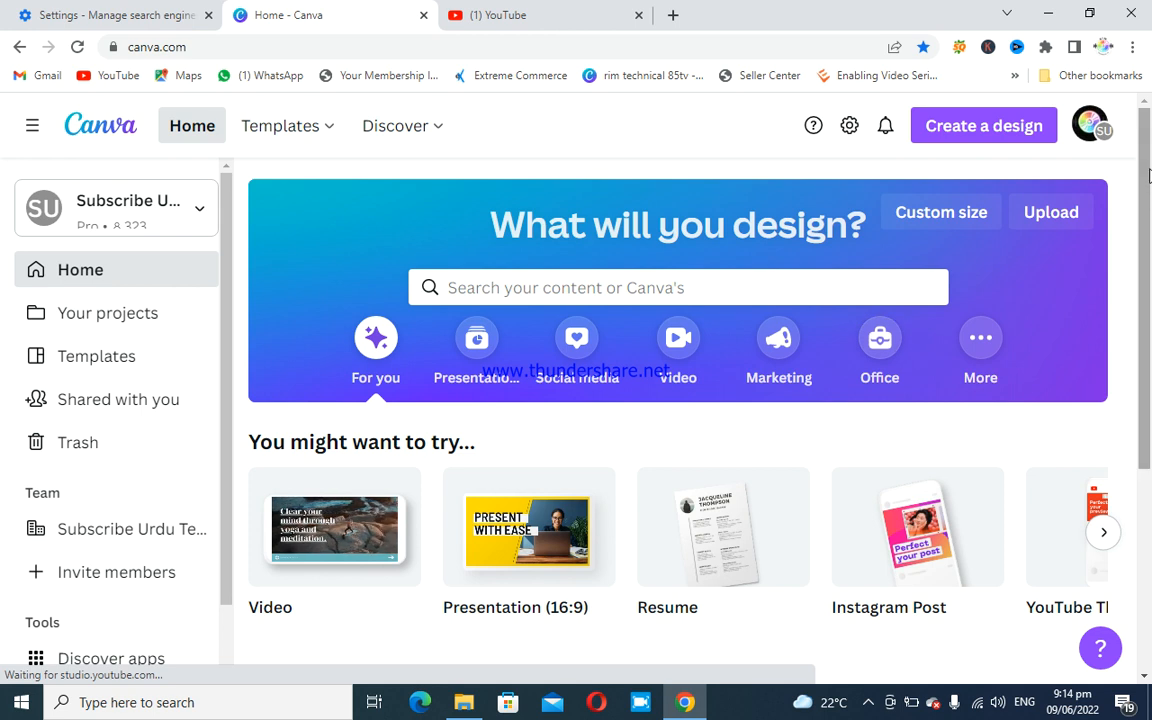
# Step: Scroll the home page down to reveal the Recent designs thumbnails
pyautogui.moveTo(1148, 176); pyautogui.dragTo(1149, 436)
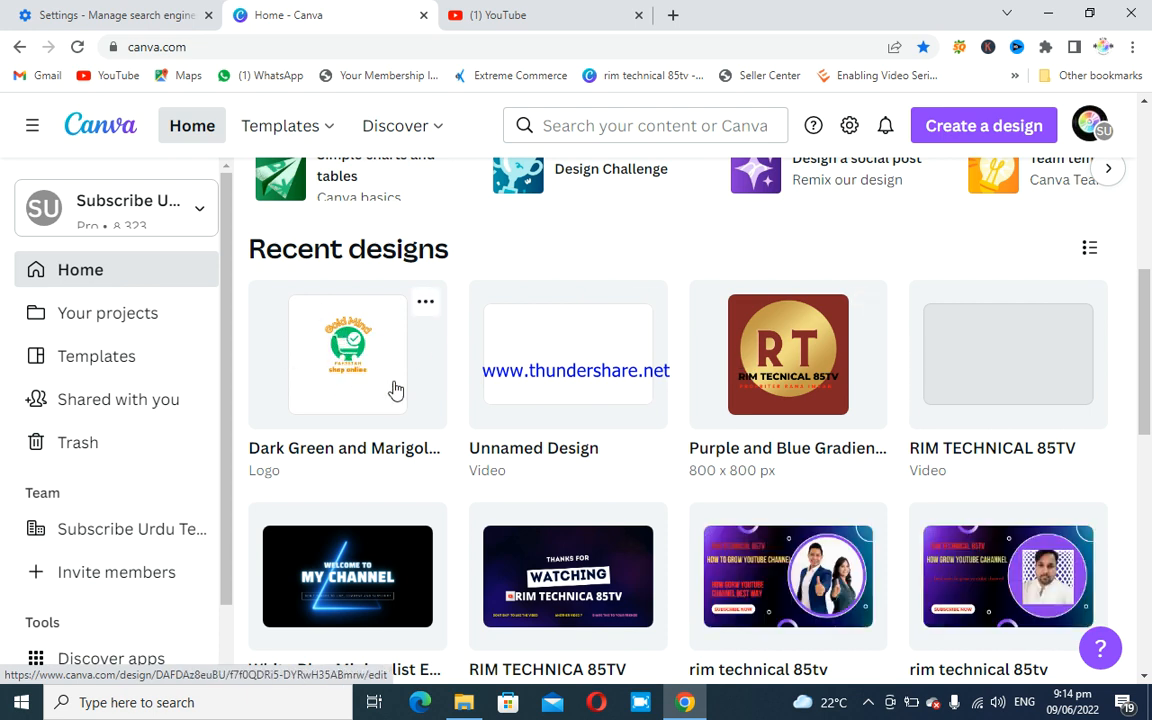
# Step: Open the Dark Green and Marigold Regular Sports Logo design and browse the logo templates
pyautogui.click(346, 379)
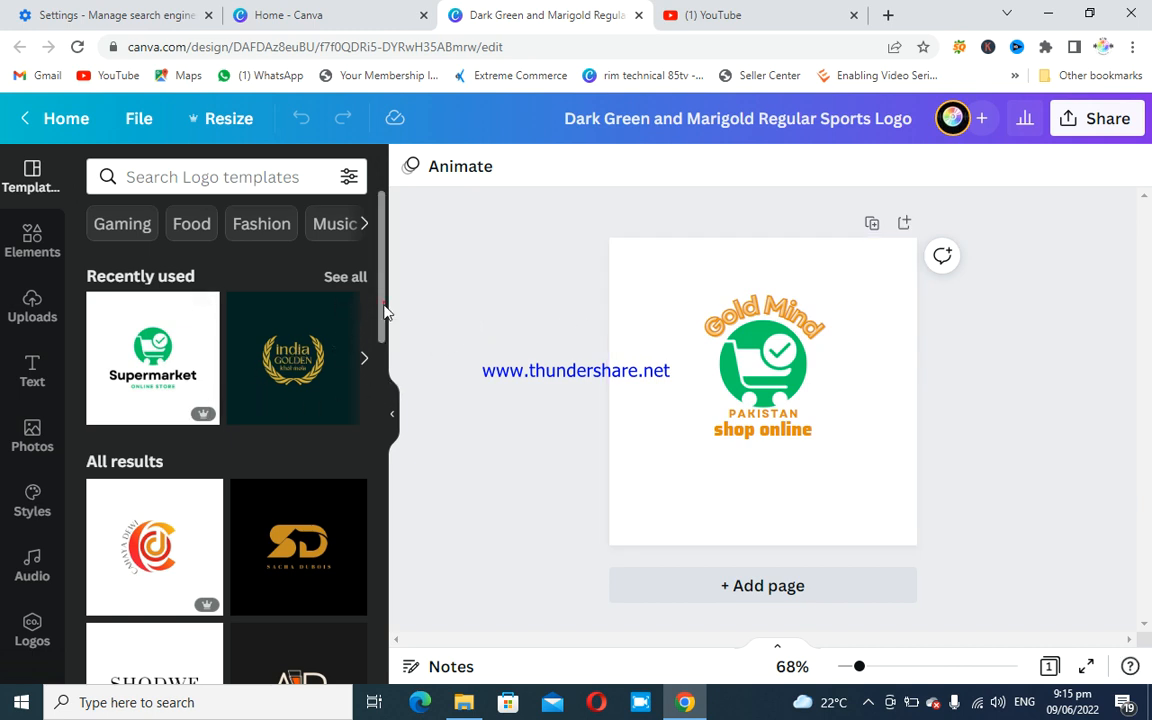
pyautogui.scroll(-3, 386, 309)
pyautogui.scroll(-1, 386, 395)
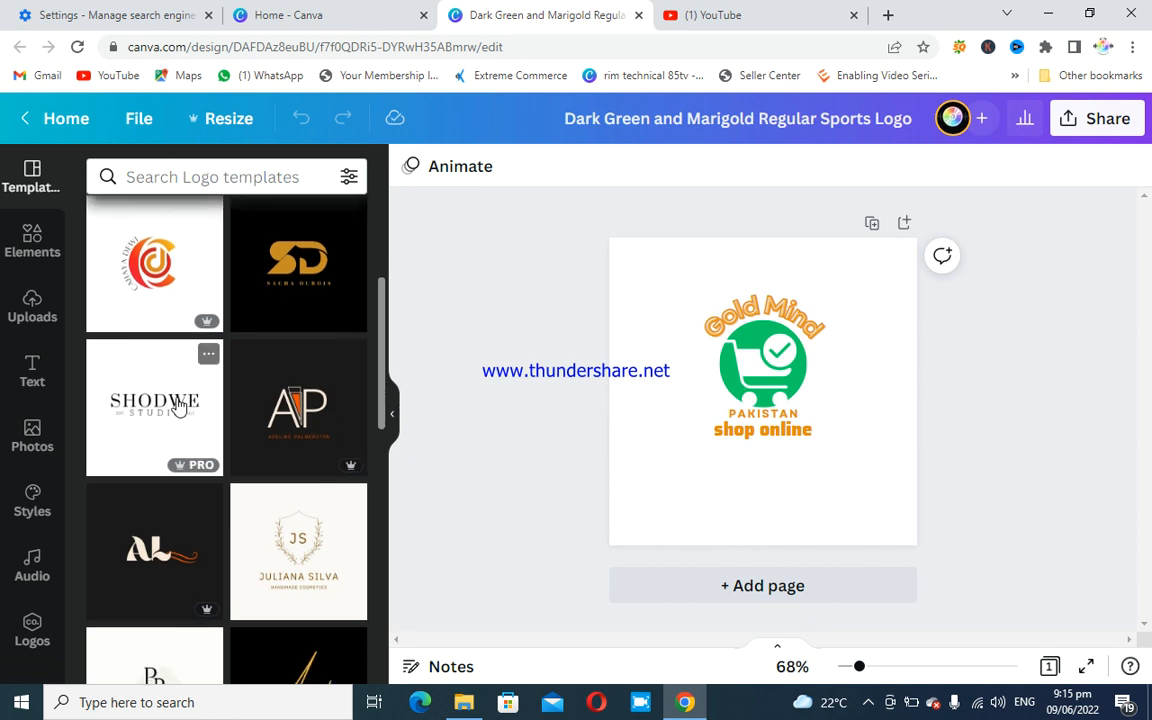
# Step: Try the SHODWE template, then apply the Food category's Tropicalio leaf template
pyautogui.click(177, 403)
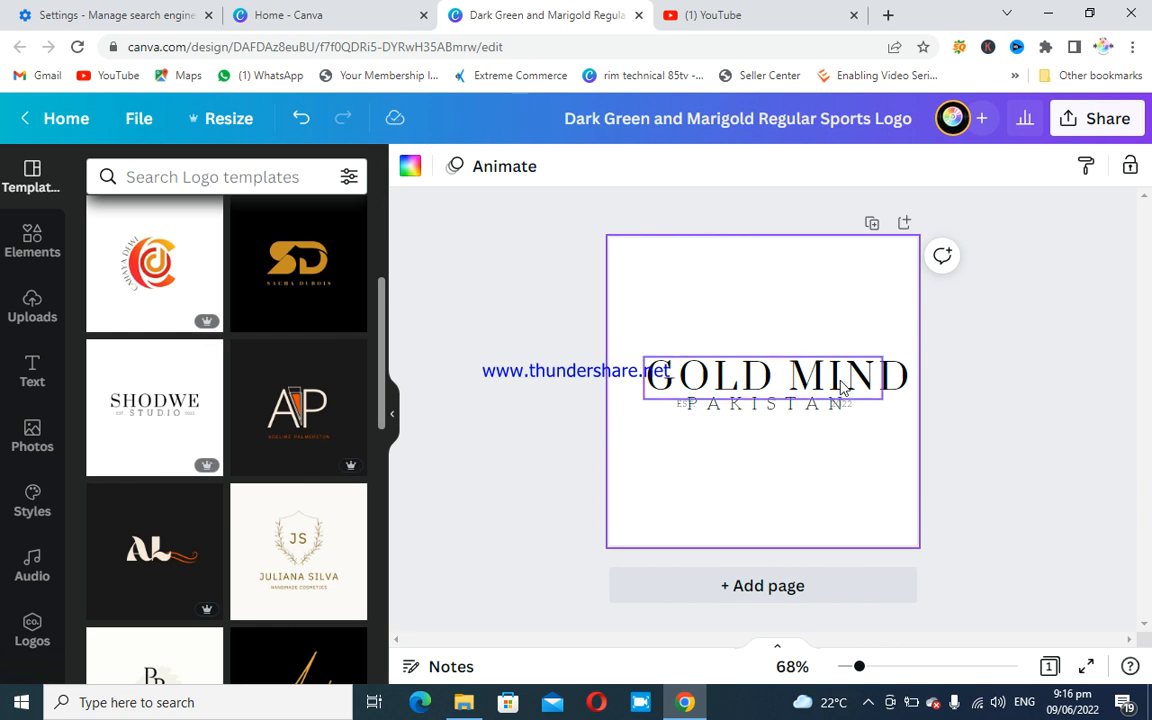
pyautogui.click(880, 382)
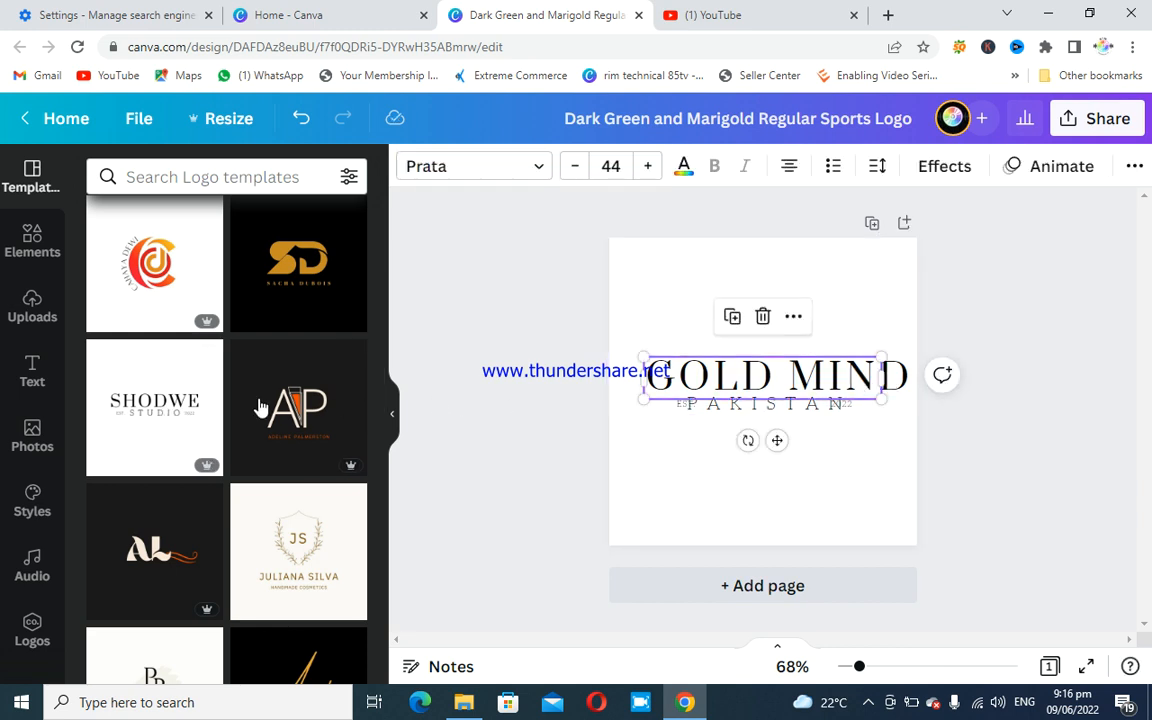
pyautogui.moveTo(380, 314); pyautogui.dragTo(373, 203)
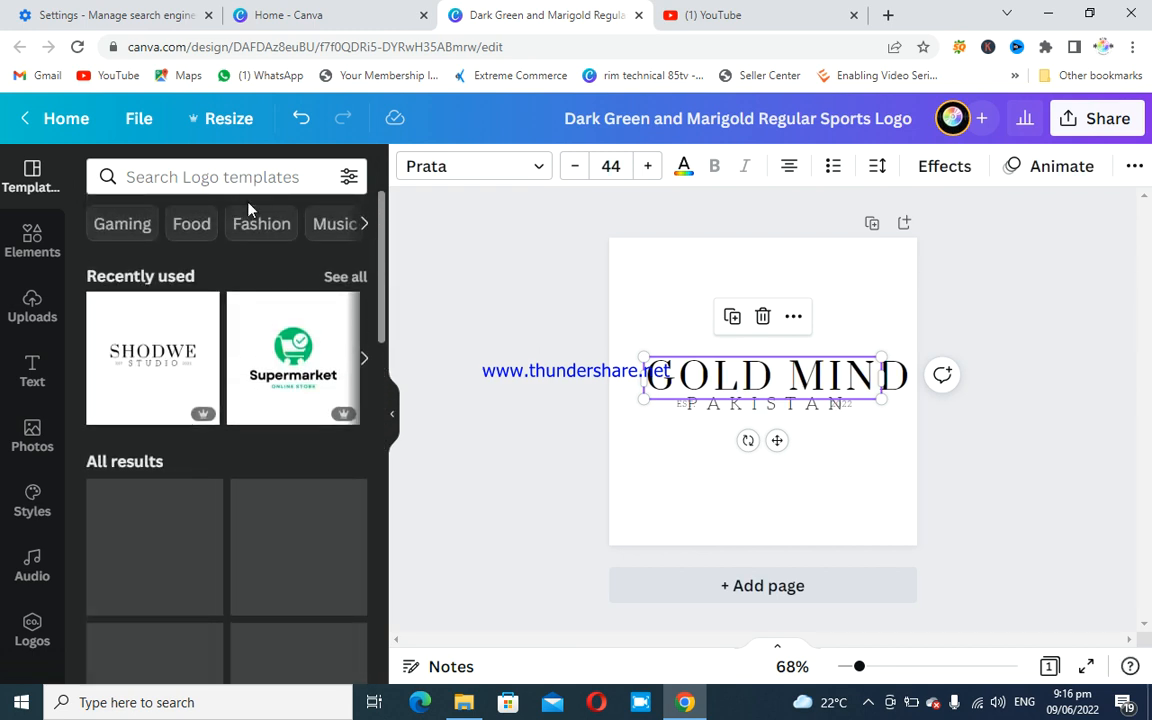
pyautogui.click(189, 226)
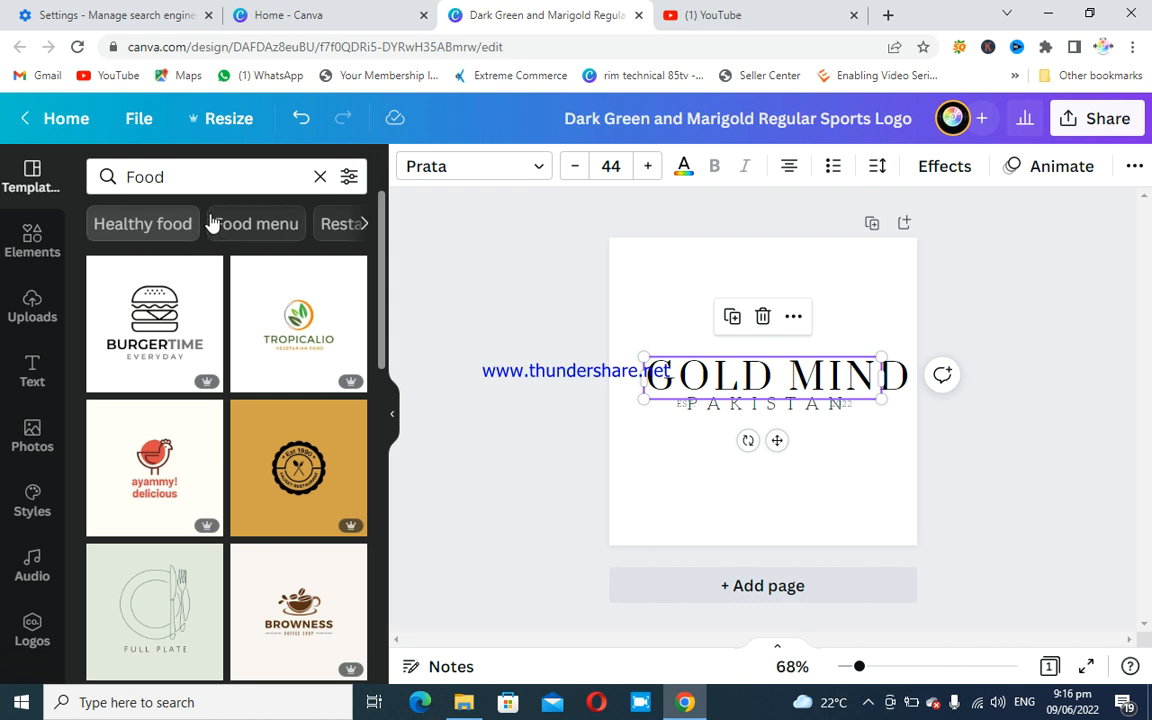
pyautogui.click(262, 292)
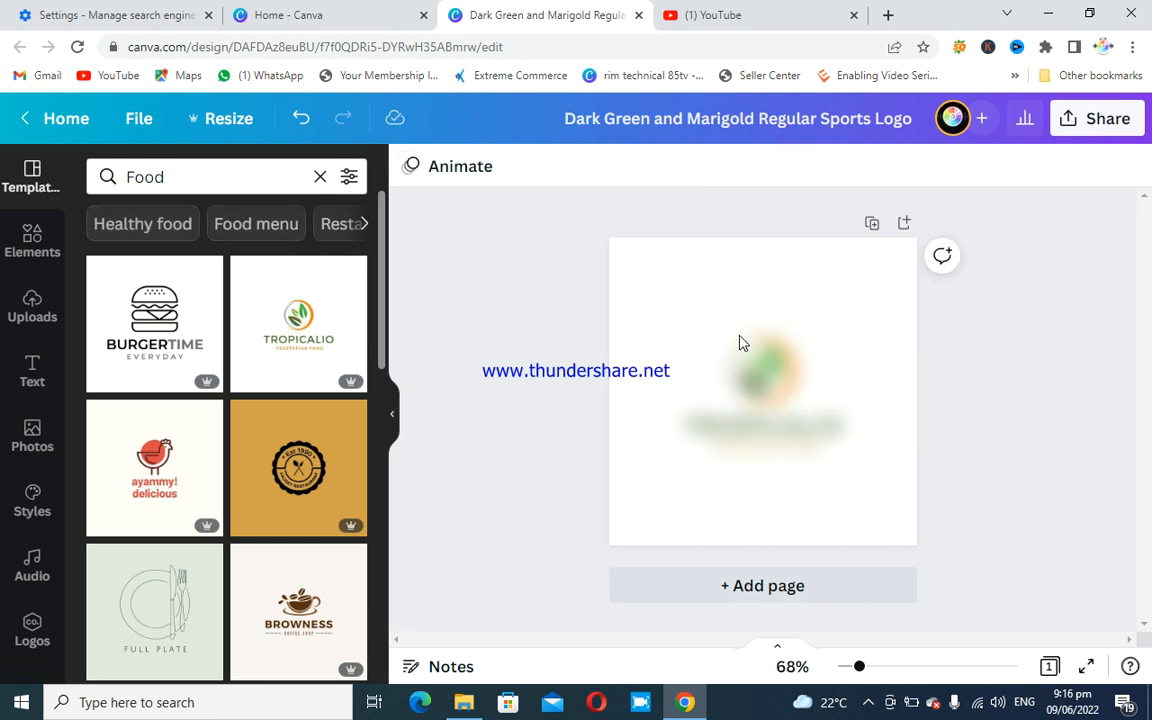
pyautogui.click(790, 395)
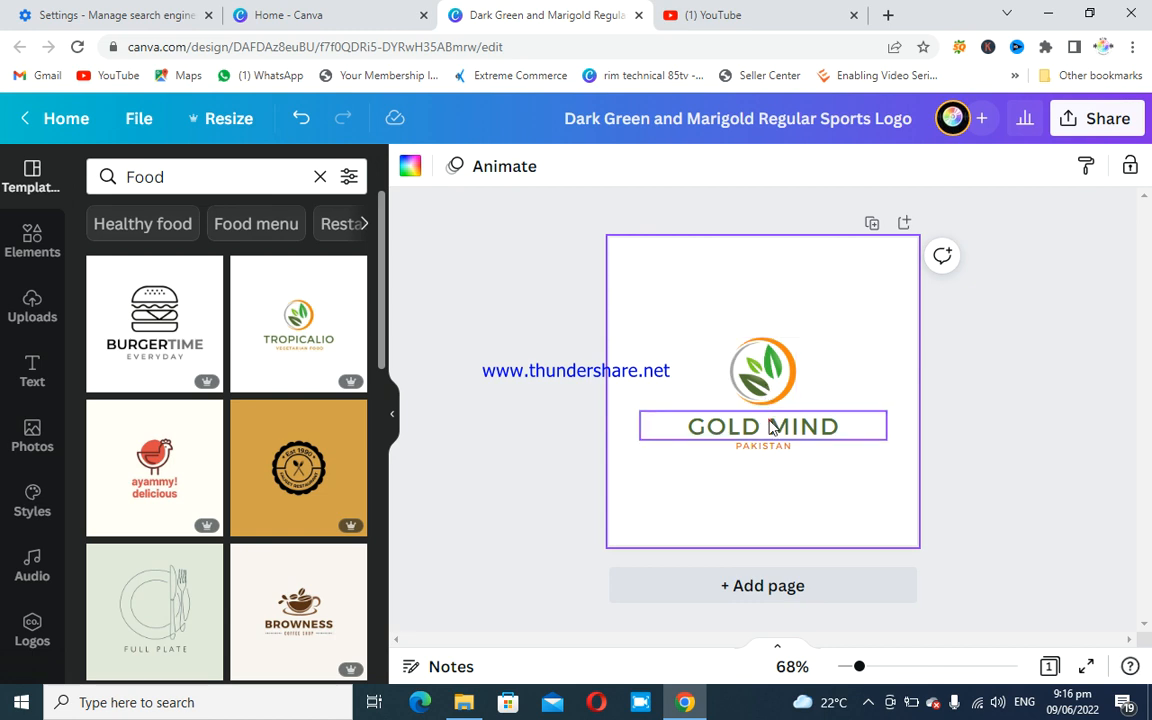
# Step: Replace GOLD MIND with 'RIM TECHNICAL 85TV' and widen the text box
pyautogui.click(771, 428)
pyautogui.doubleClick(849, 428)
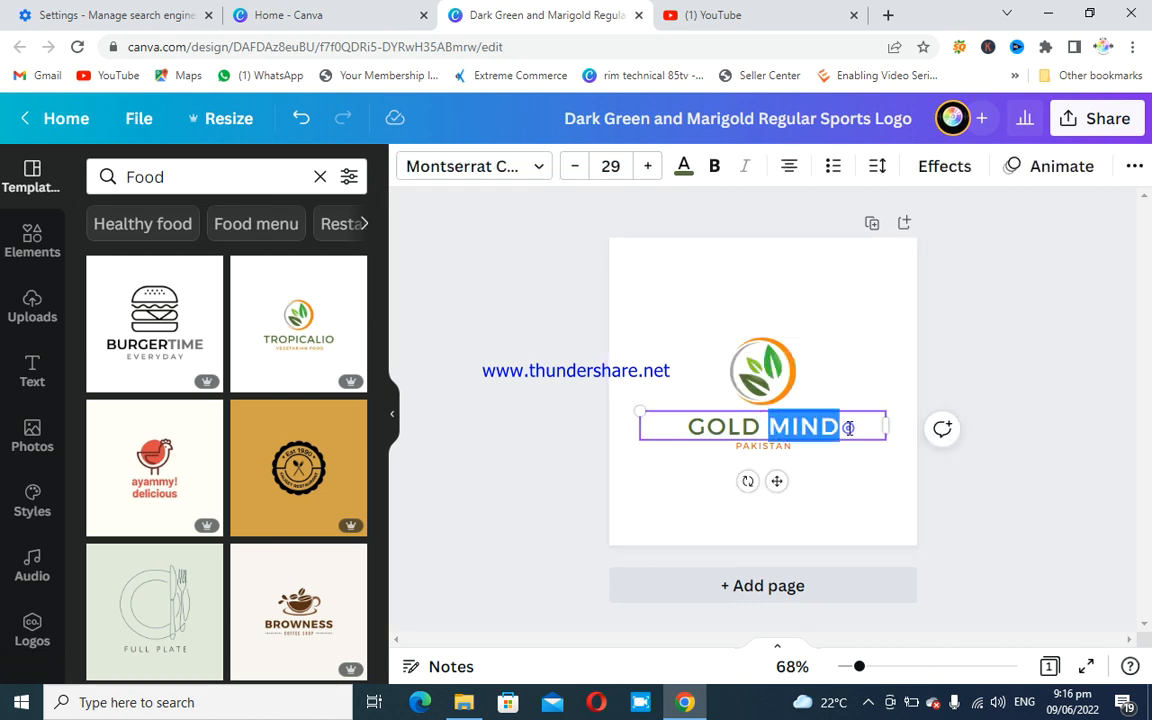
pyautogui.press('BackSpace')
pyautogui.press('BackSpace')
pyautogui.press('BackSpace')
pyautogui.press('BackSpace')
pyautogui.press('BackSpace')
pyautogui.press('BackSpace')
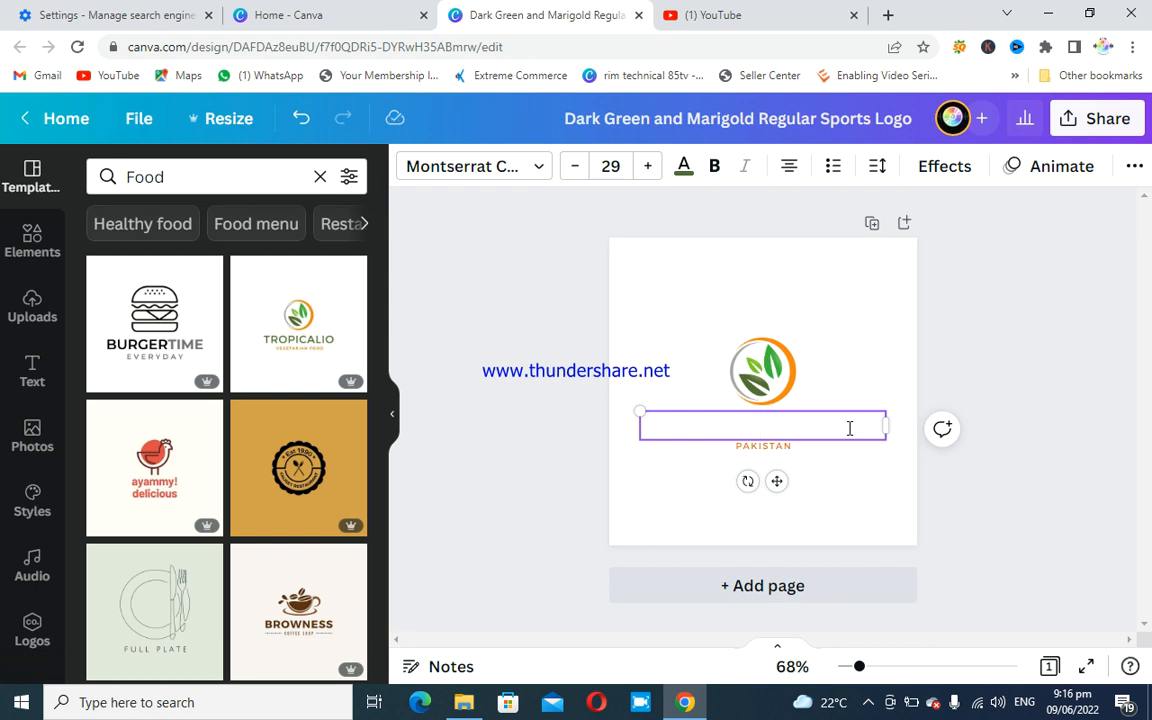
pyautogui.write('IMRAN')
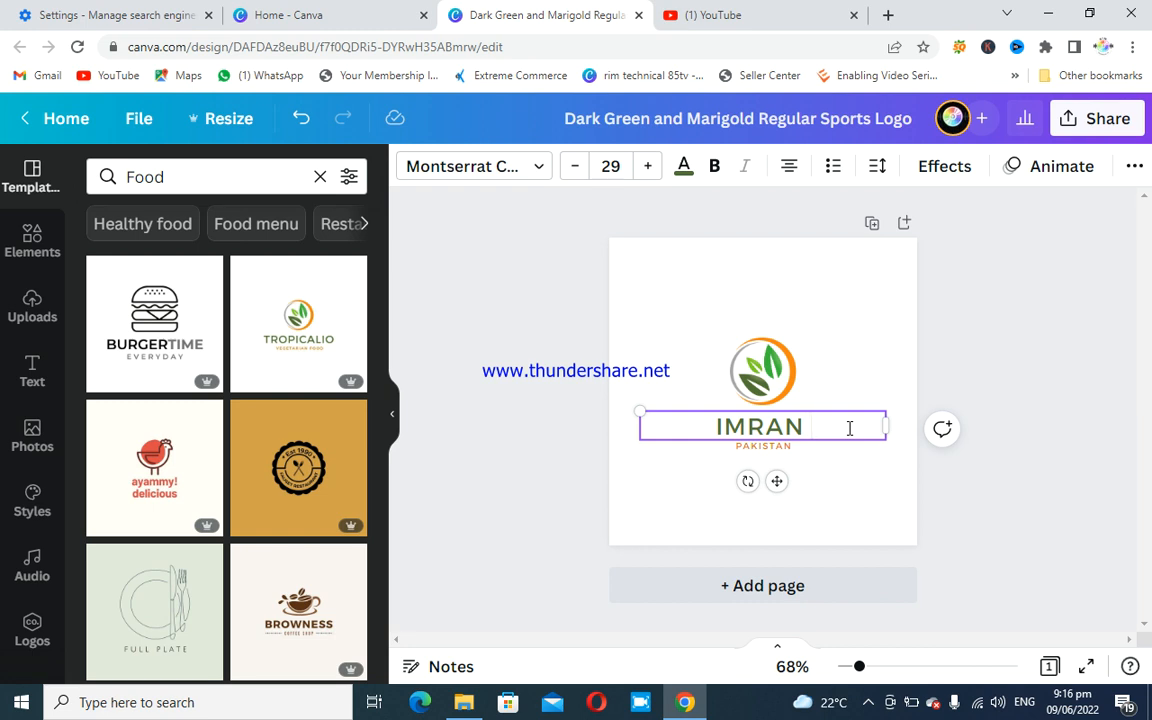
pyautogui.press('BackSpace')
pyautogui.press('BackSpace')
pyautogui.press('BackSpace')
pyautogui.press('BackSpace')
pyautogui.press('BackSpace')
pyautogui.press('BackSpace')
pyautogui.write('R')
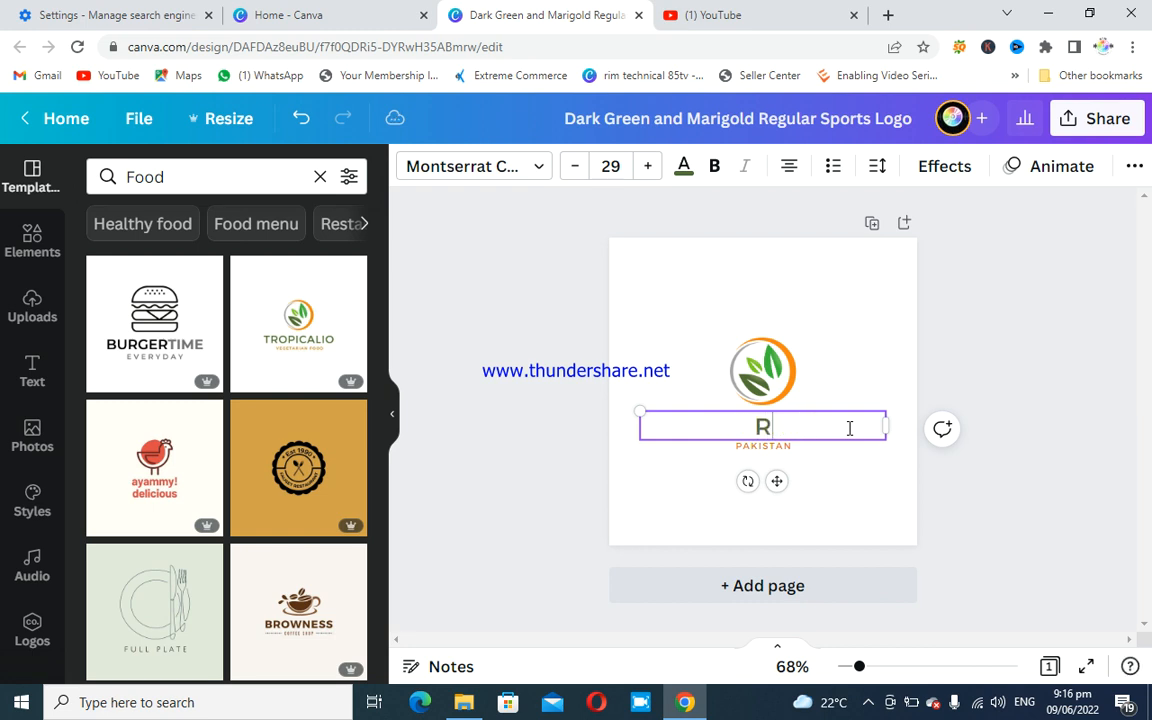
pyautogui.write('IM TECHN')
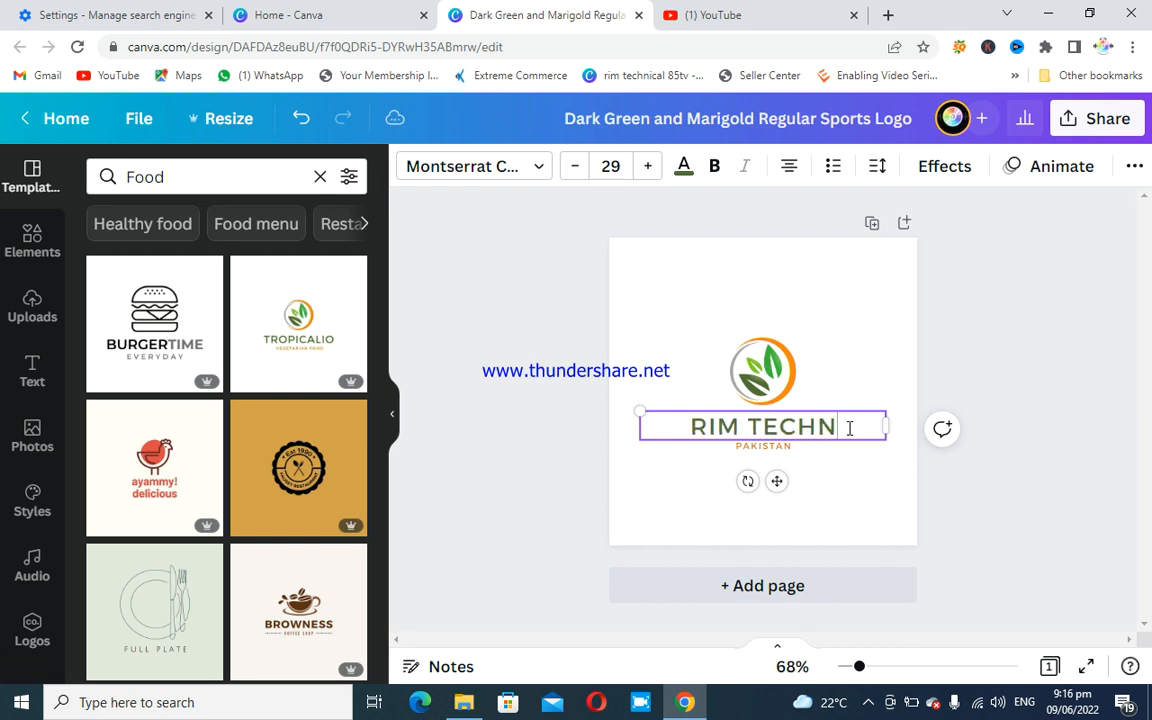
pyautogui.write('ICAL 85')
pyautogui.press('BackSpace')
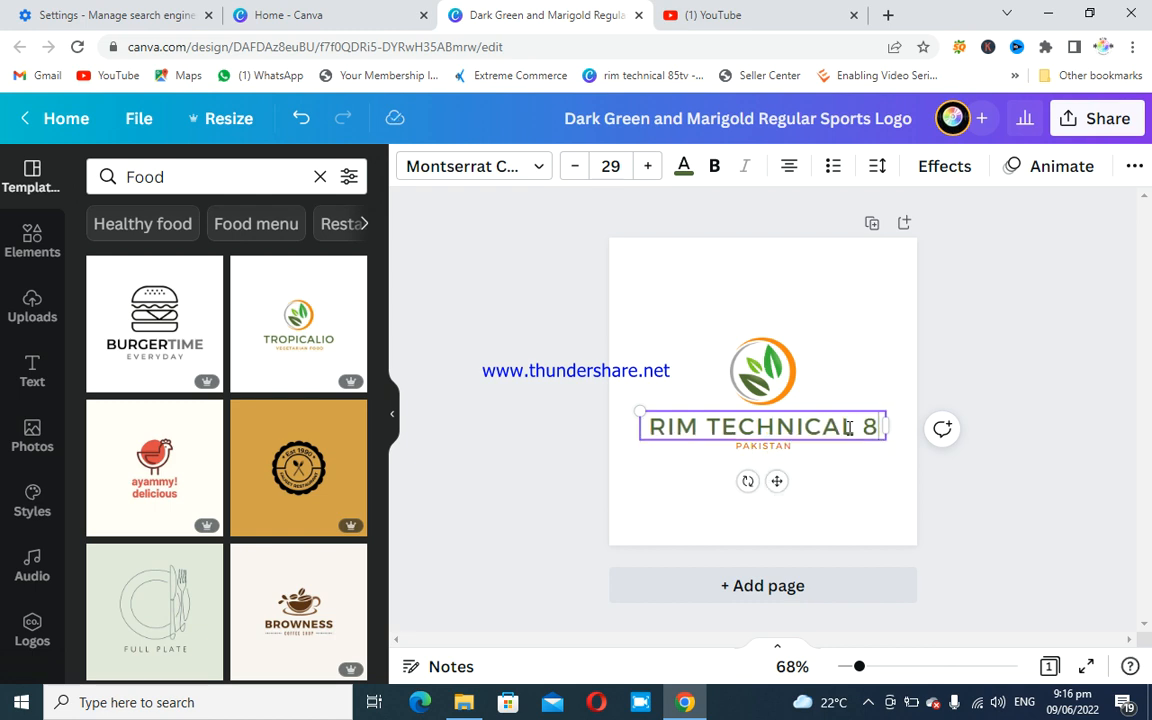
pyautogui.write('5')
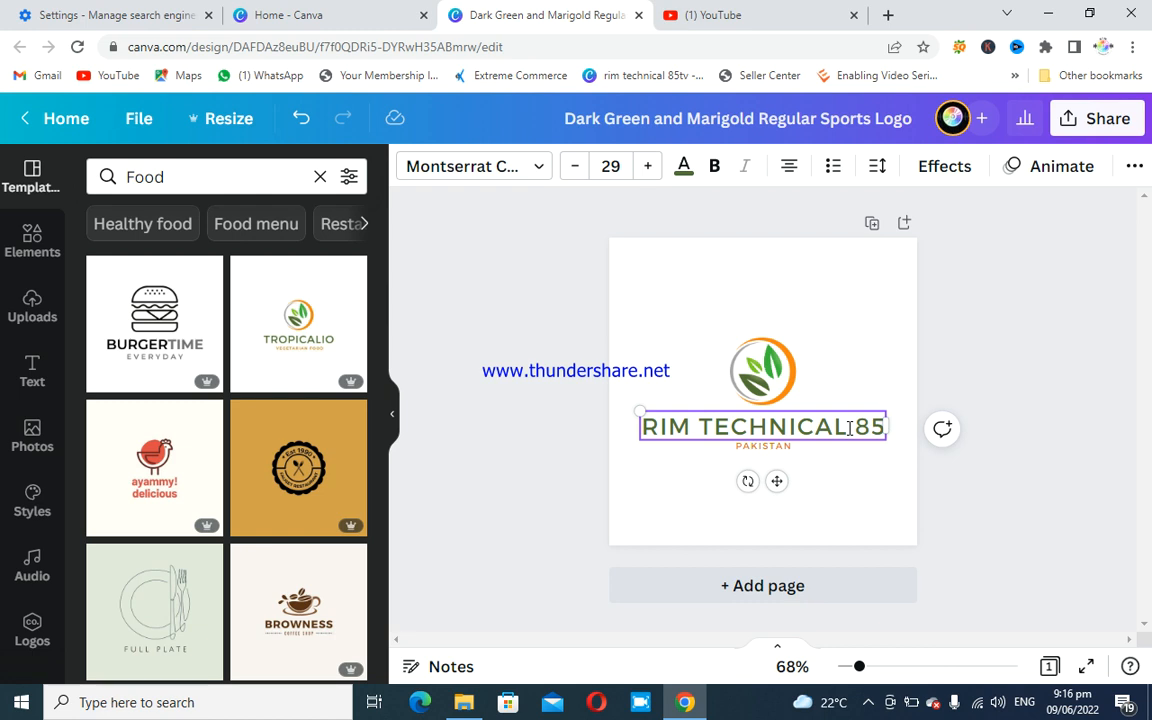
pyautogui.write('TV')
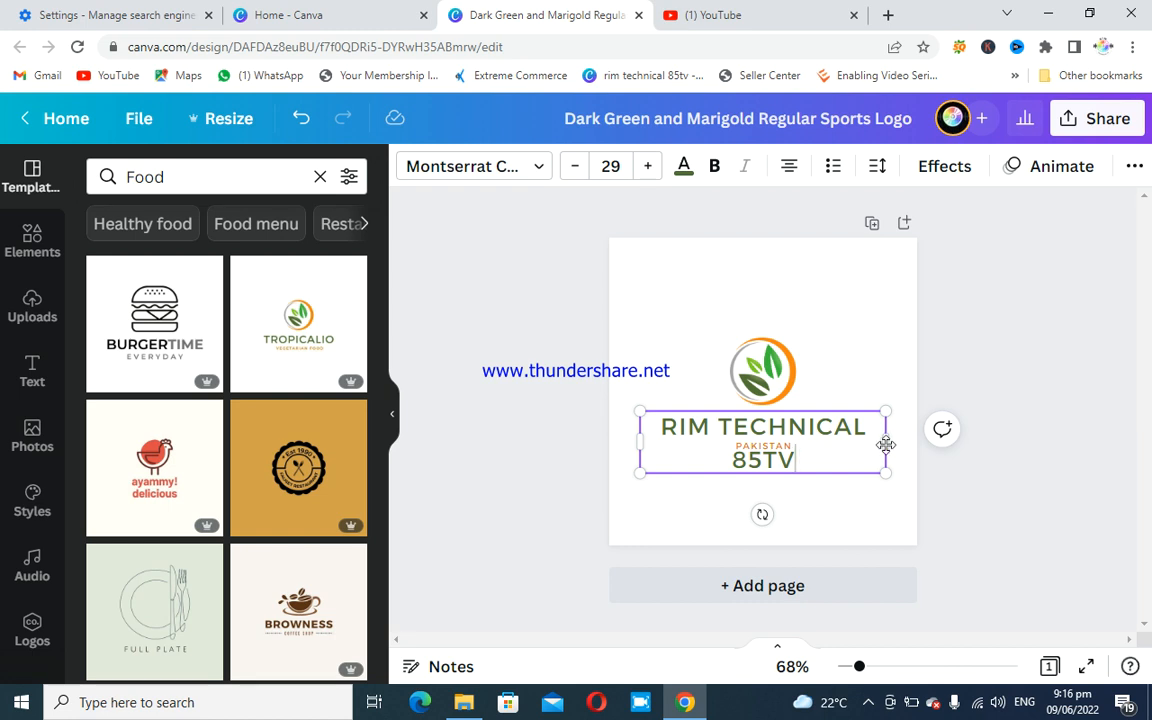
pyautogui.moveTo(886, 441); pyautogui.dragTo(916, 442)
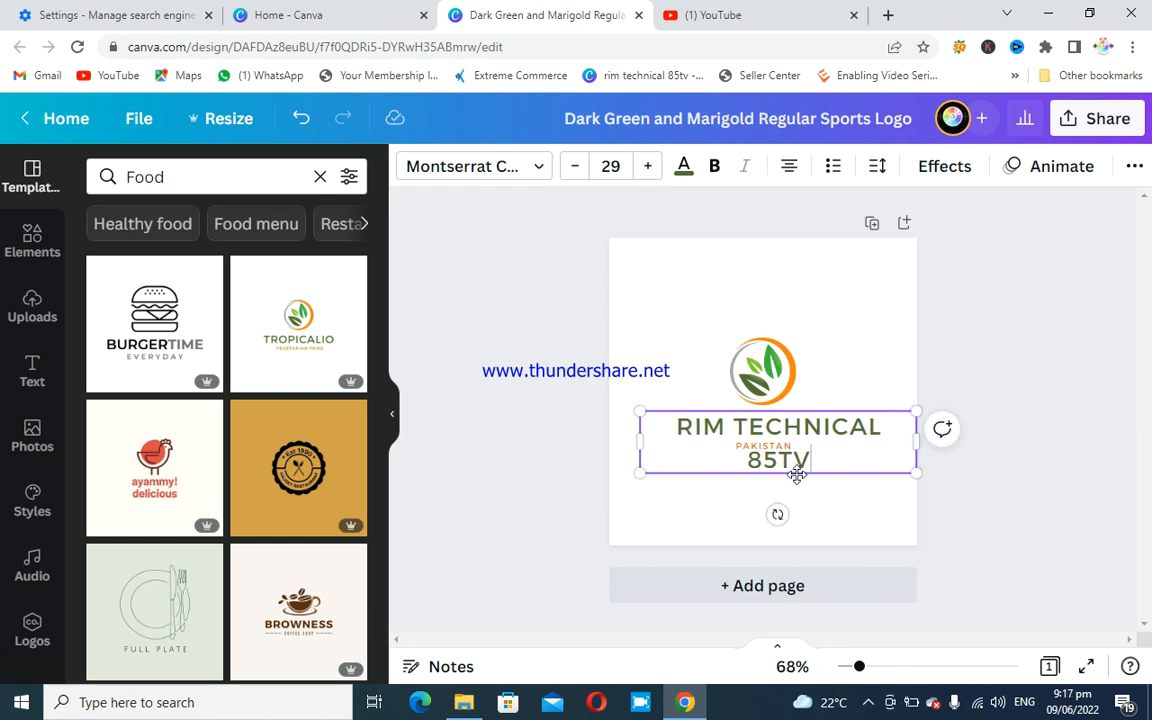
# Step: Shrink the heading from size 24 to about 18.9 so it fits one line under the emblem
pyautogui.click(610, 166)
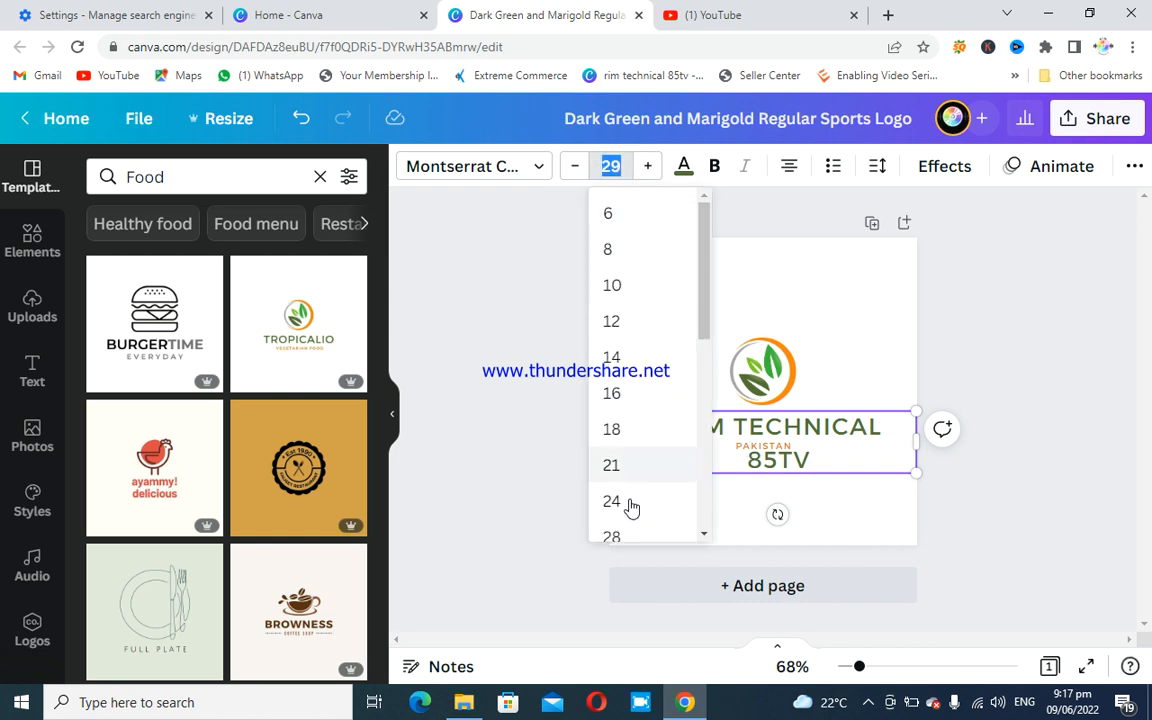
pyautogui.click(630, 505)
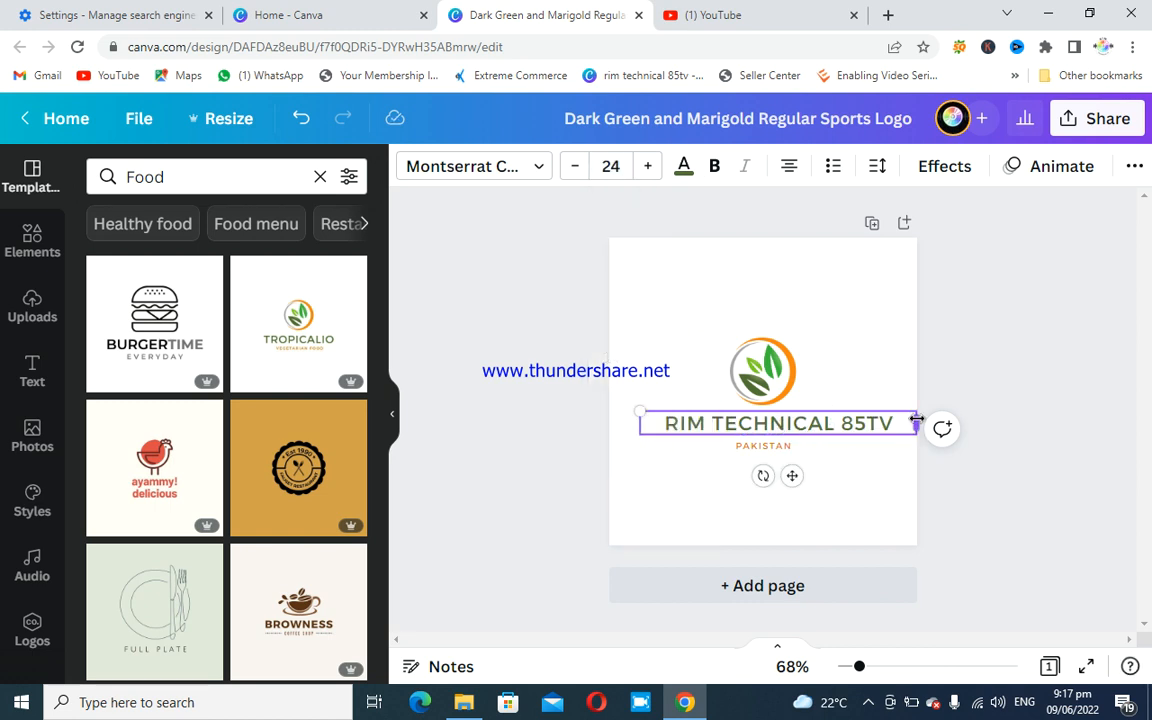
pyautogui.moveTo(905, 419); pyautogui.dragTo(879, 420)
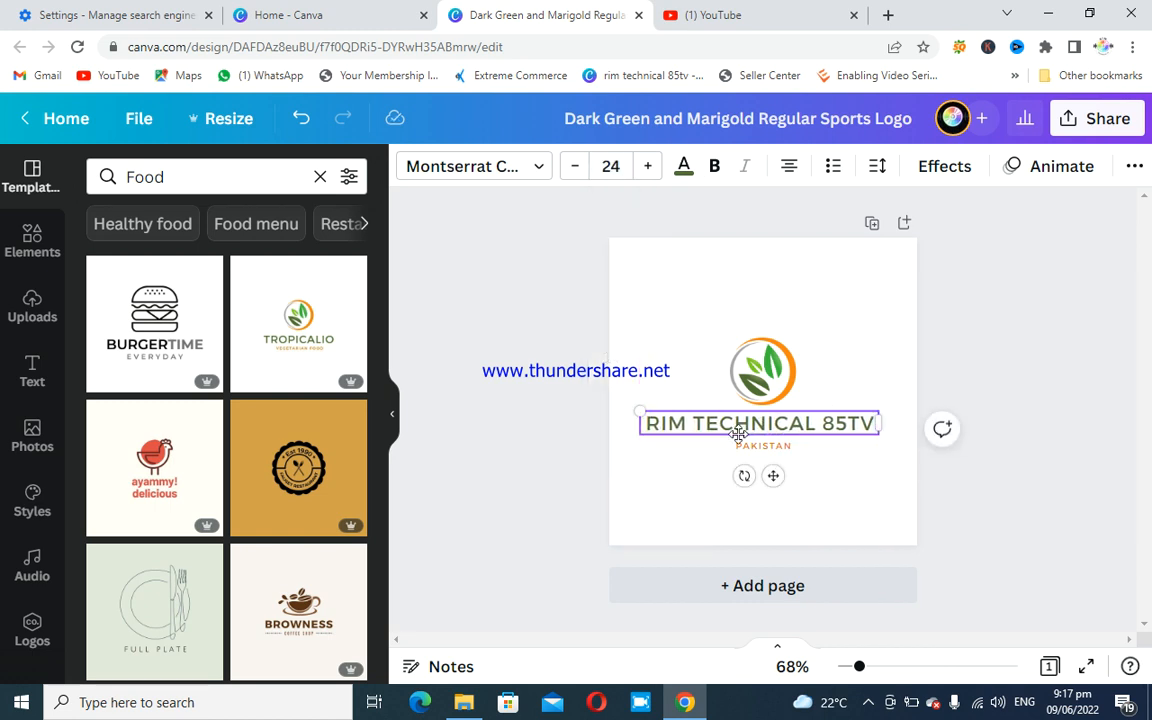
pyautogui.moveTo(640, 411); pyautogui.dragTo(697, 415)
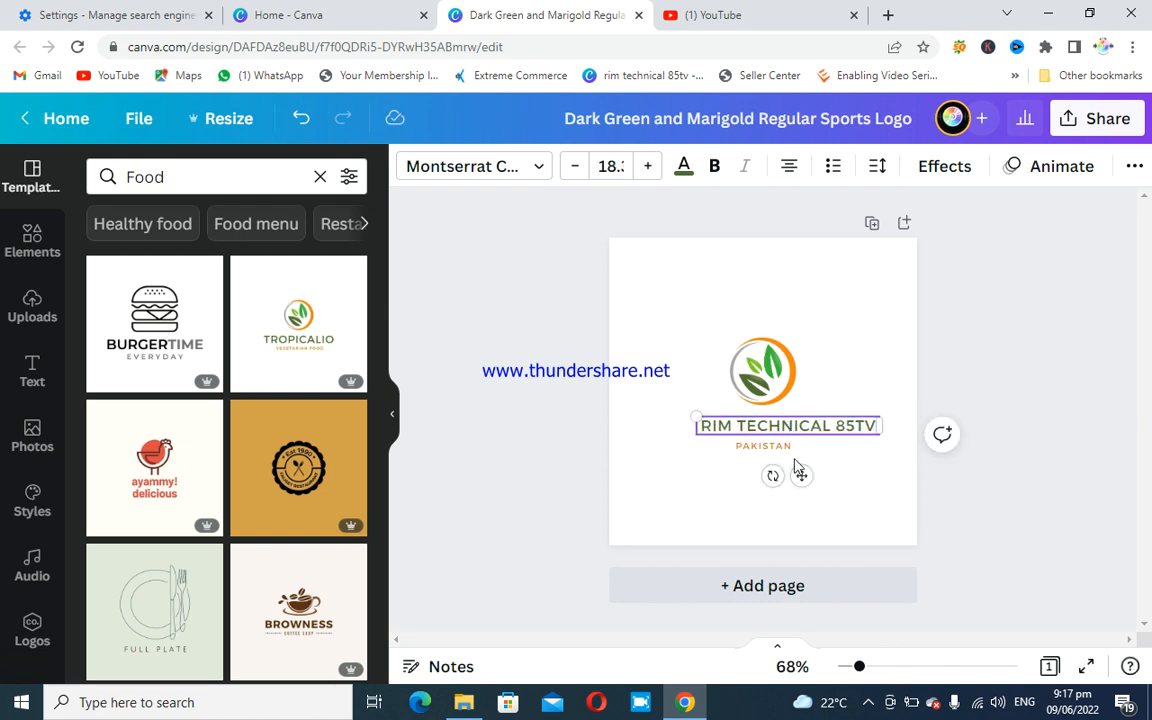
pyautogui.moveTo(800, 475); pyautogui.dragTo(786, 472)
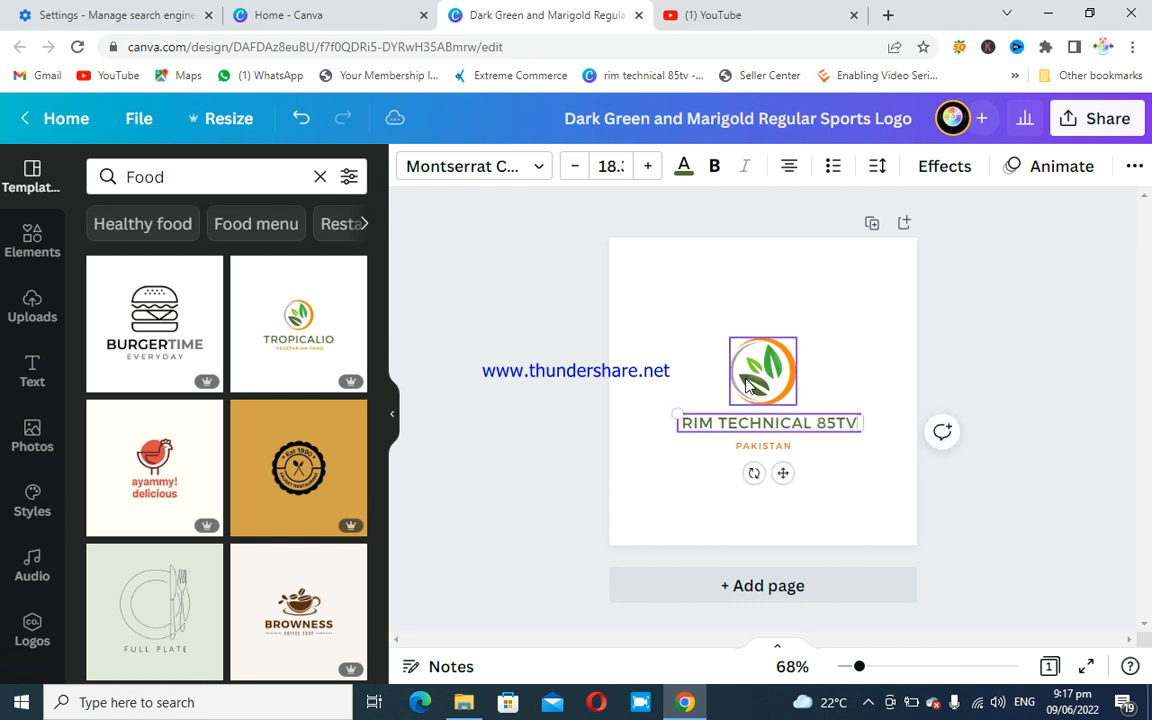
pyautogui.click(747, 385)
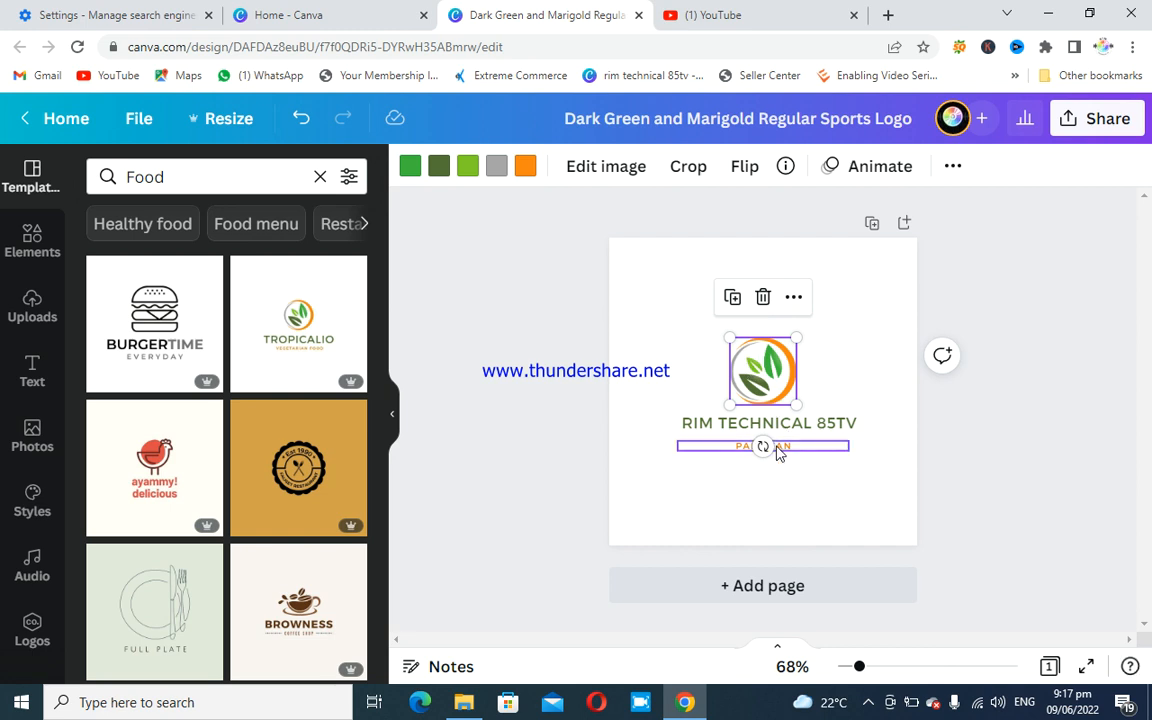
# Step: Replace the PAKISTAN subtitle with the person's name
pyautogui.click(783, 447)
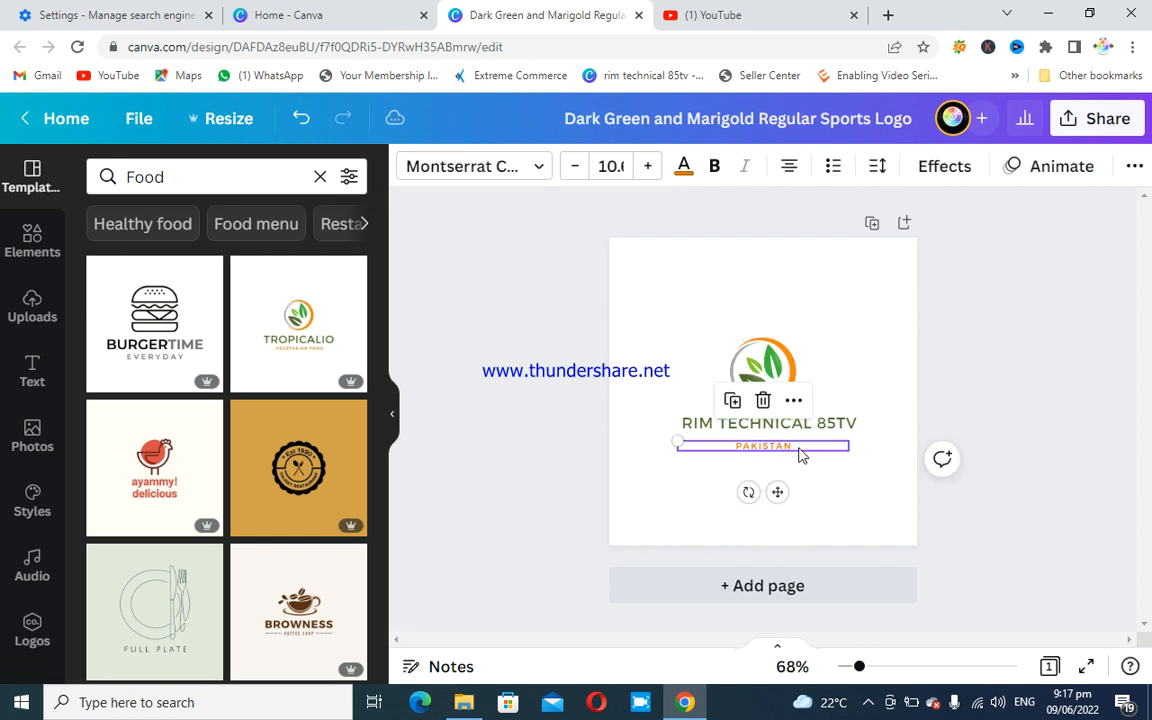
pyautogui.click(794, 441)
pyautogui.doubleClick(796, 446)
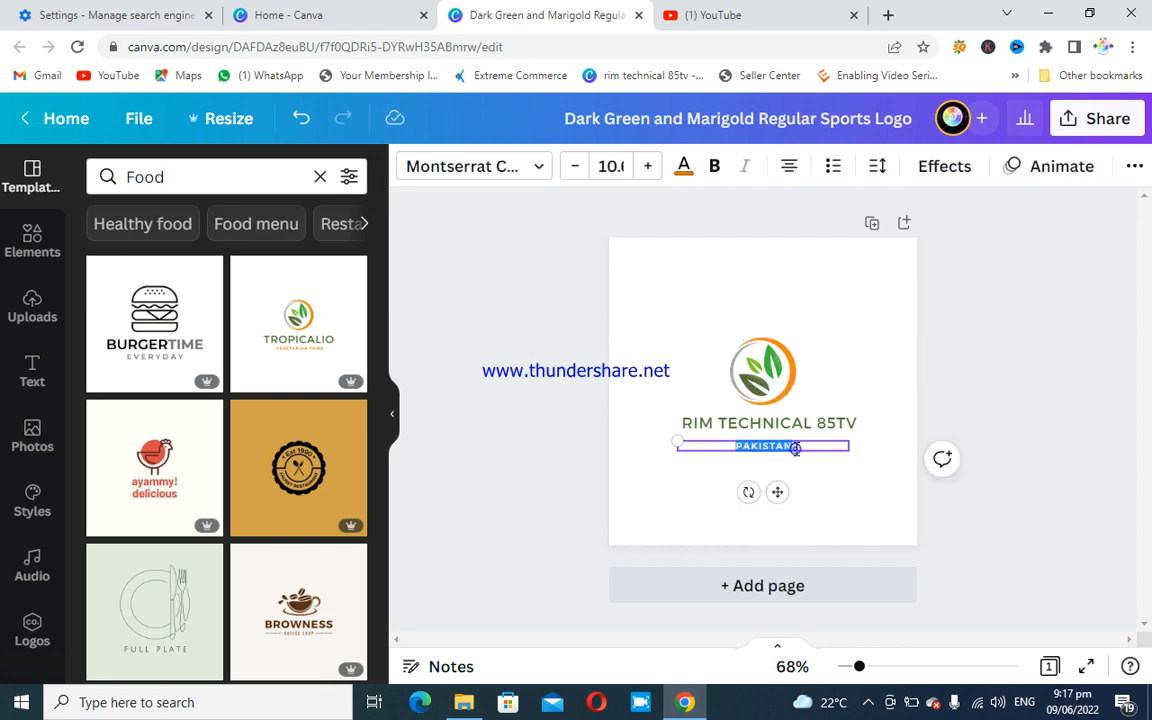
pyautogui.press('BackSpace')
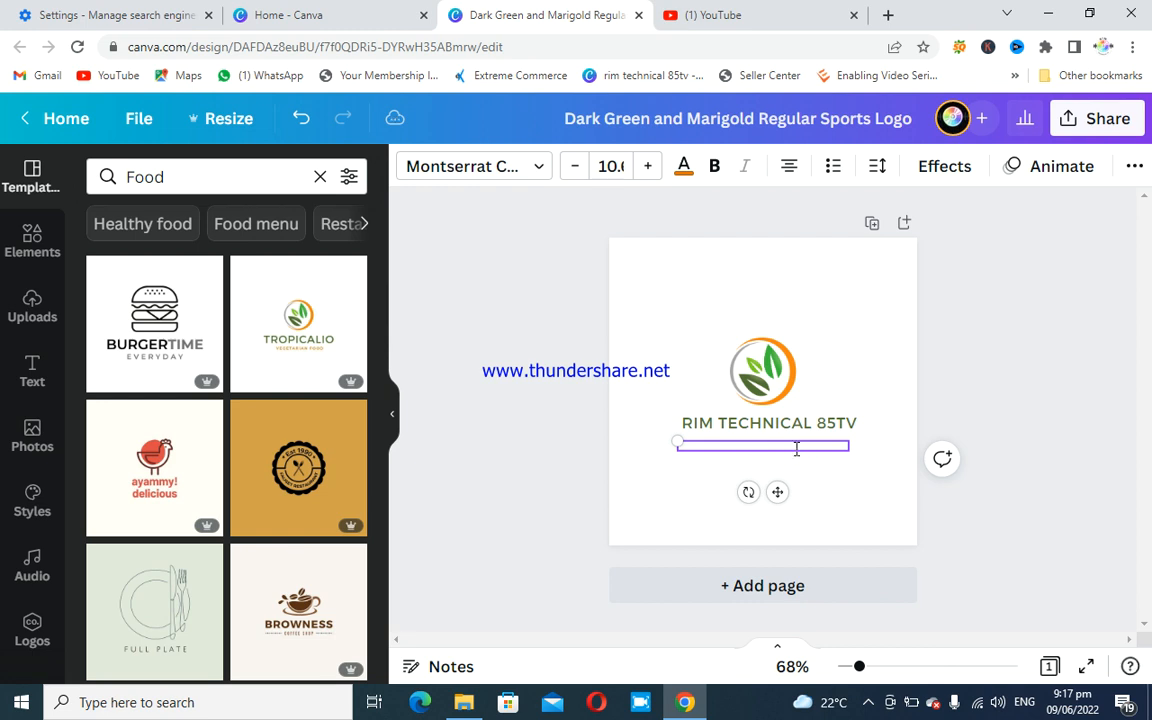
pyautogui.write('RANA IMRAN')
# Step: Colour the name subtitle light green and the RIM TECHNICAL 85TV title orange
pyautogui.click(684, 166)
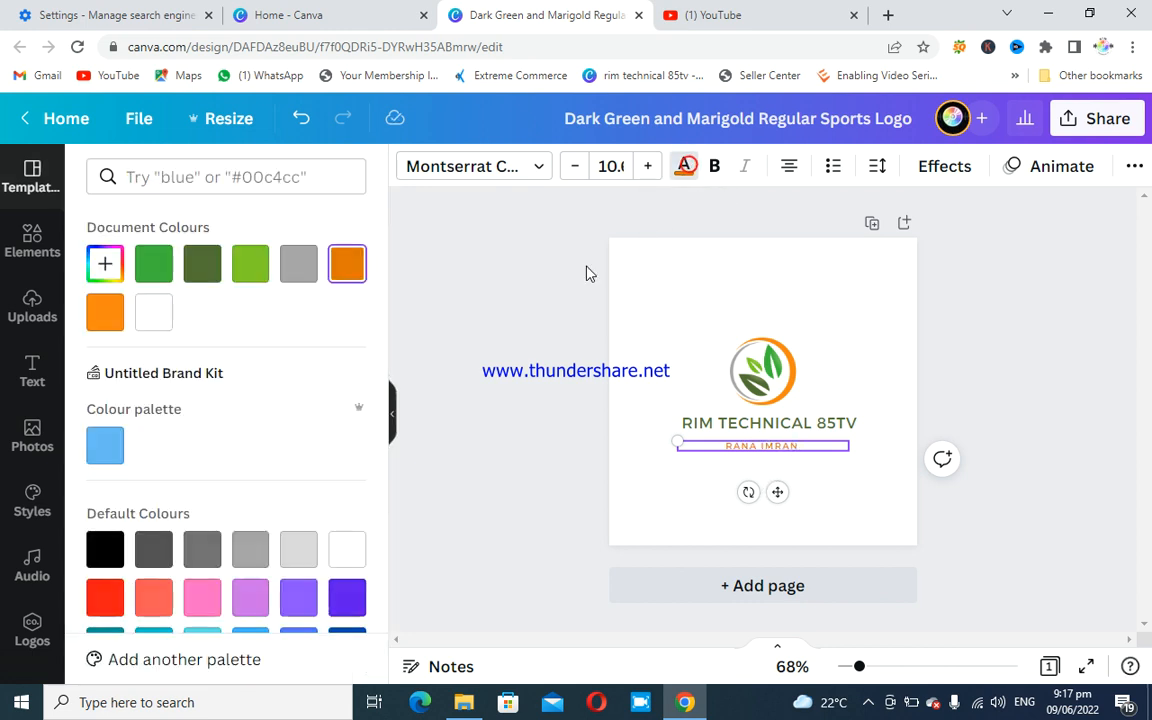
pyautogui.click(250, 264)
pyautogui.click(843, 421)
pyautogui.click(105, 312)
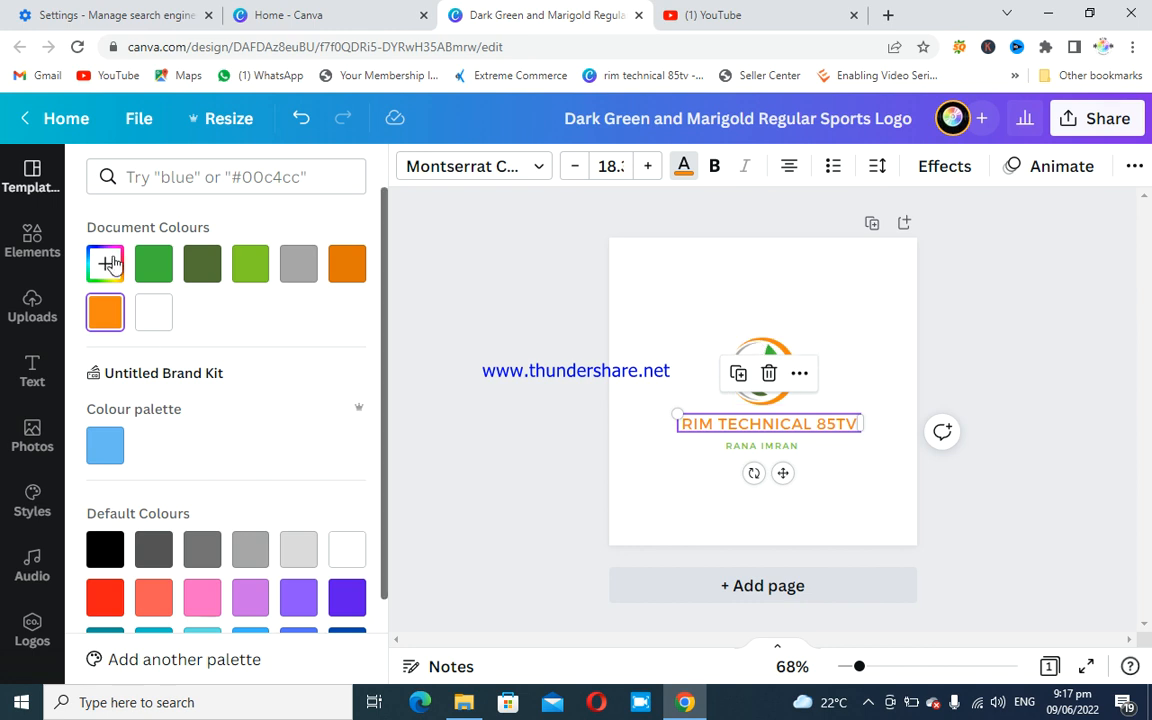
pyautogui.click(26, 375)
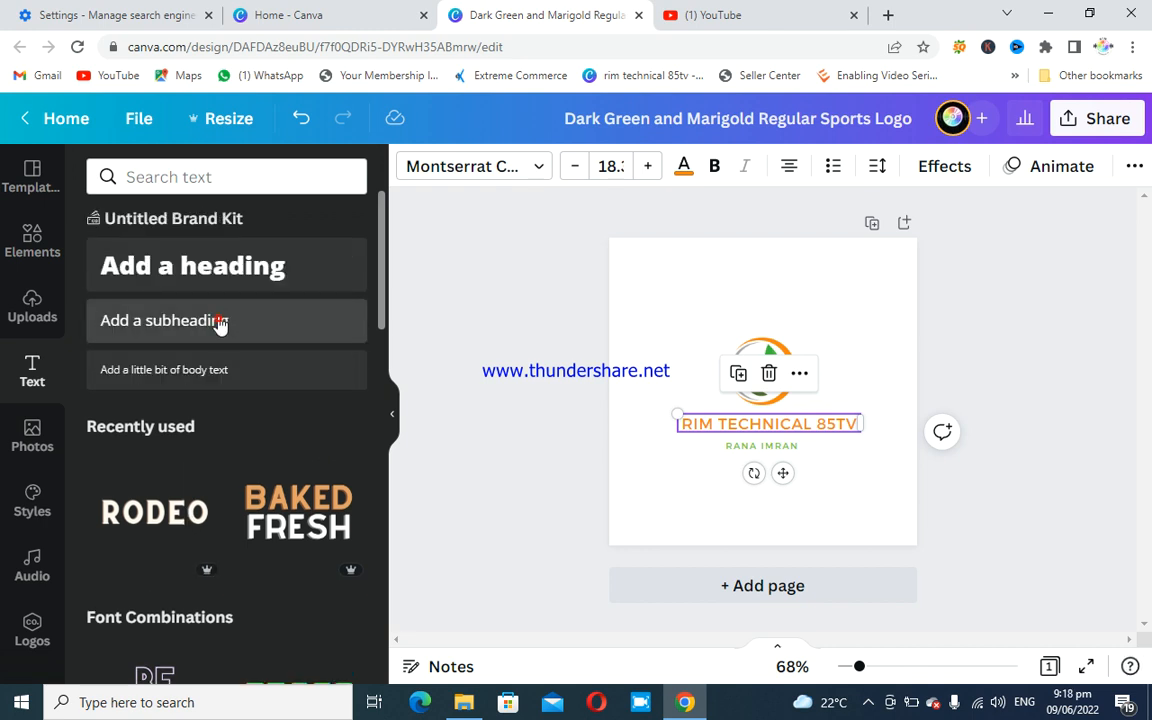
# Step: Add a subheading above the leaf emblem reading 'RIM TECHNICAL 85TV'
pyautogui.click(219, 322)
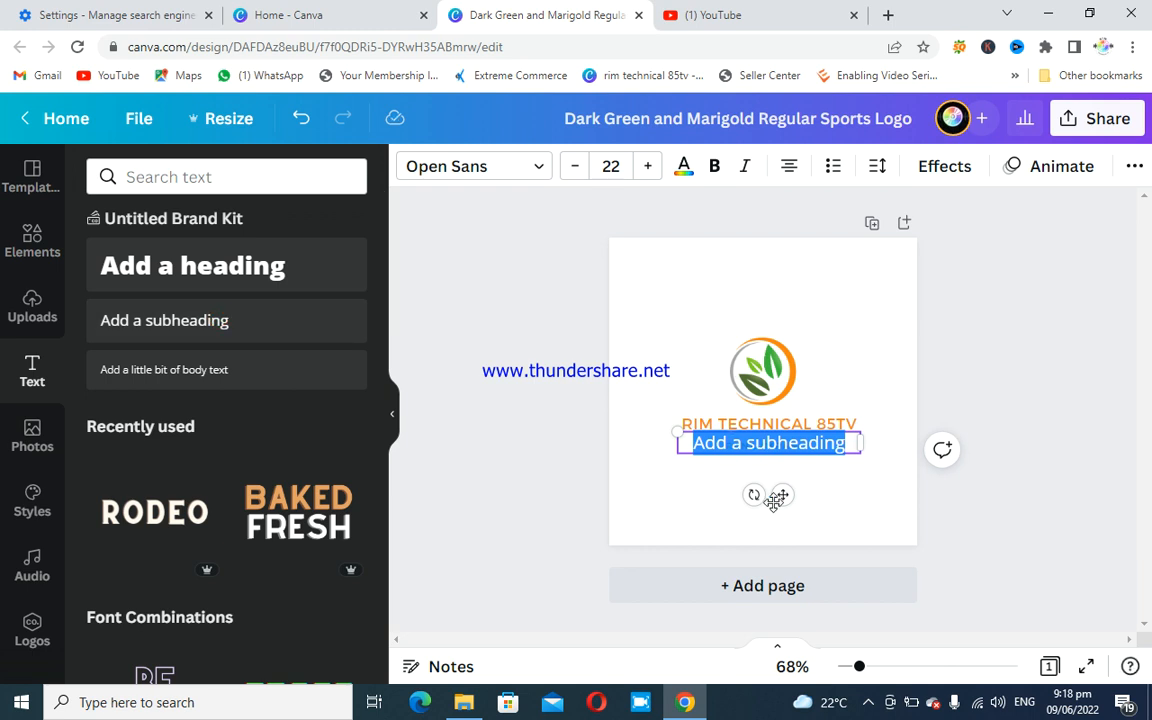
pyautogui.moveTo(782, 494); pyautogui.dragTo(783, 375)
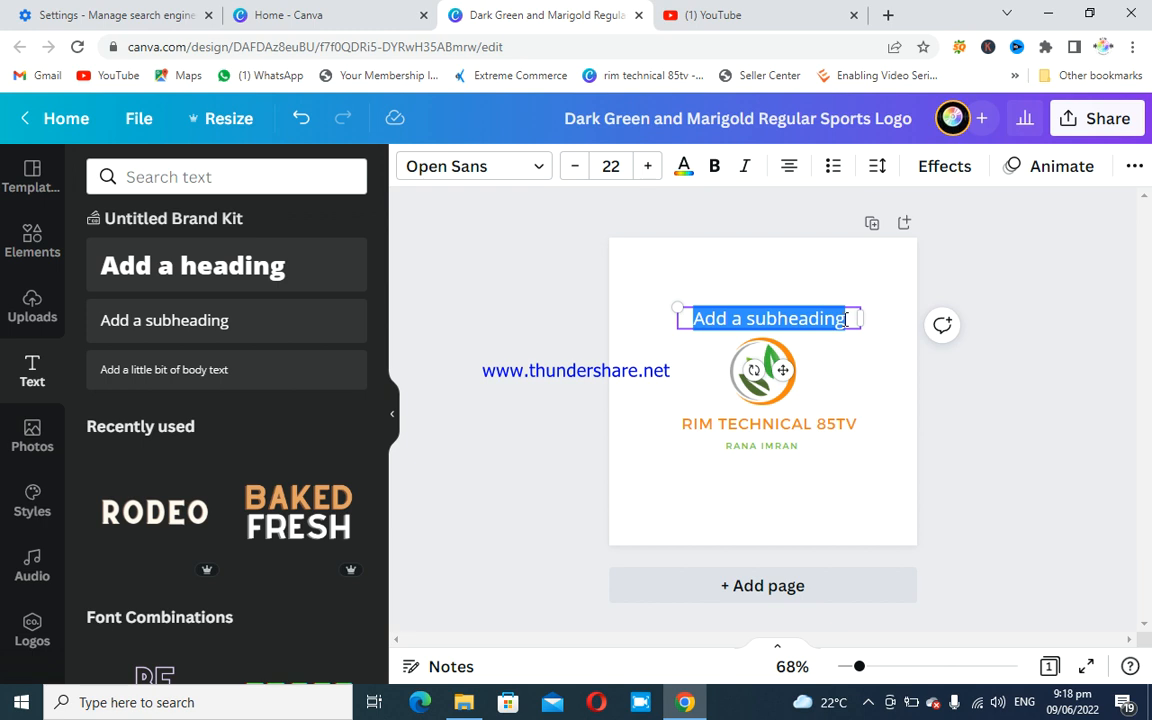
pyautogui.write('#')
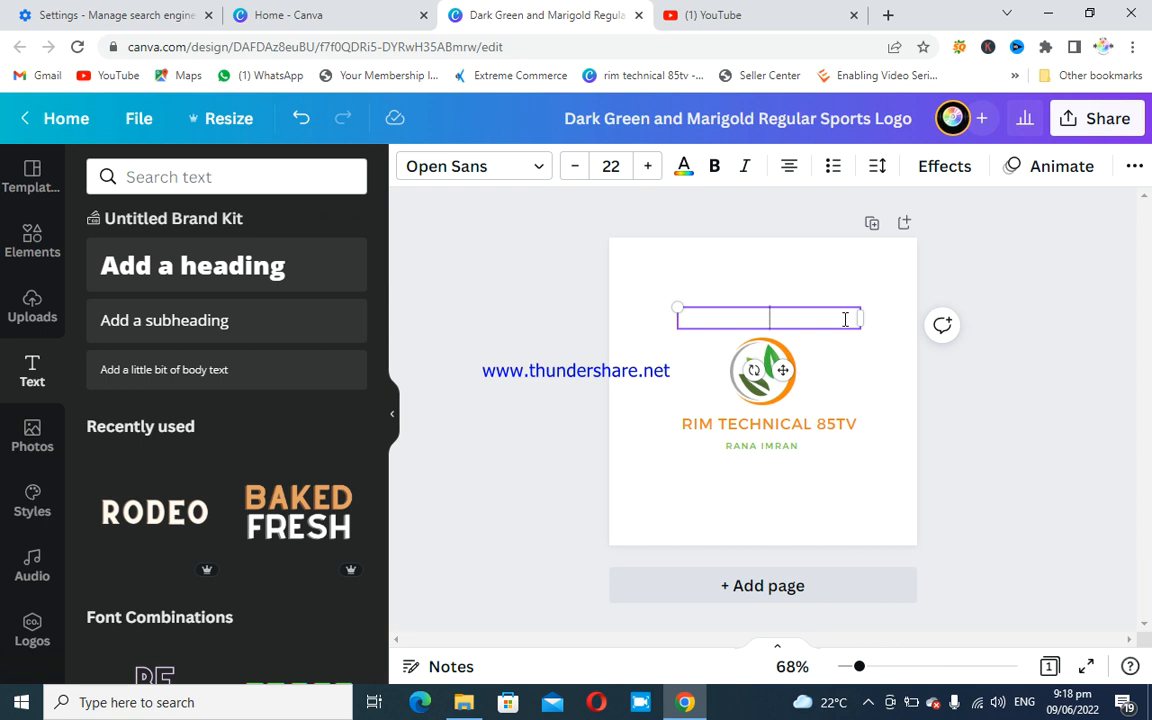
pyautogui.write('RIM TECHNICAL')
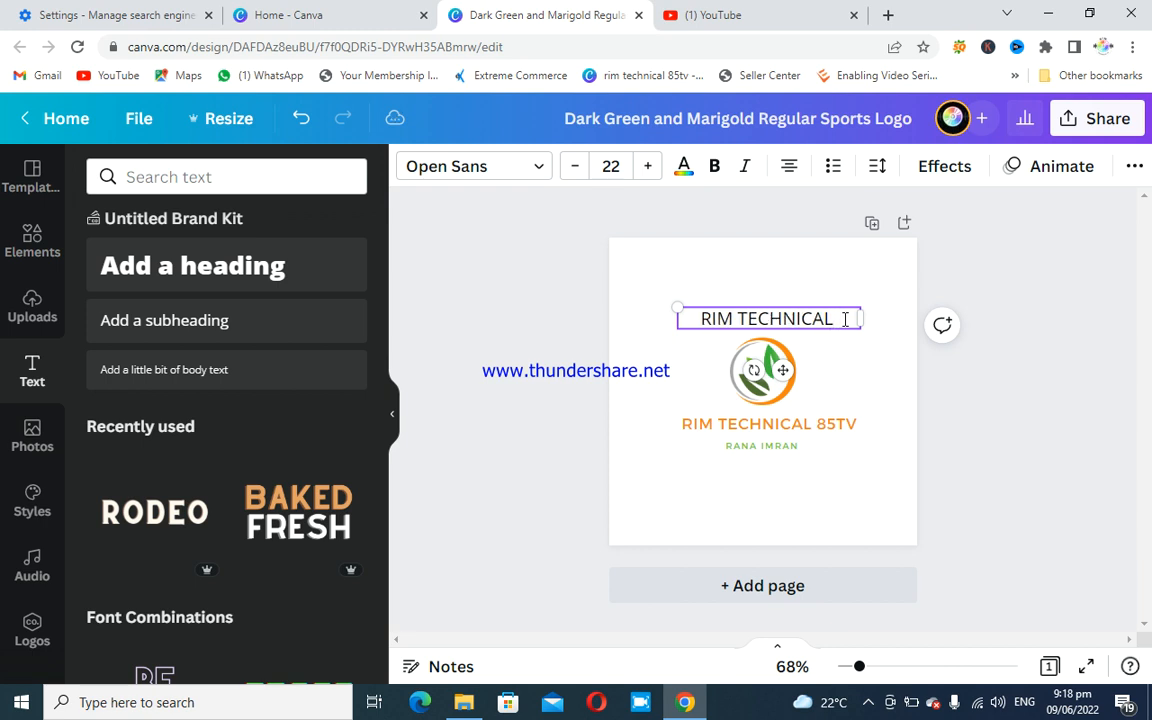
pyautogui.write(' 85TV')
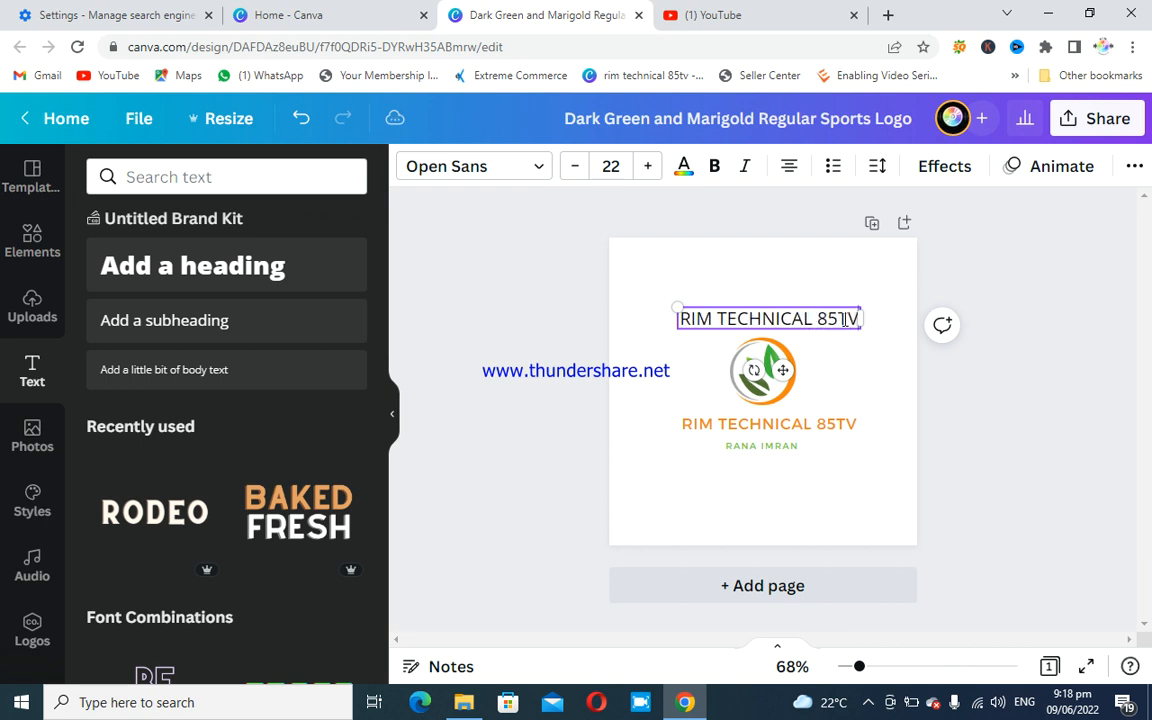
# Step: Colour the new top heading purple after trying greens and red
pyautogui.click(684, 170)
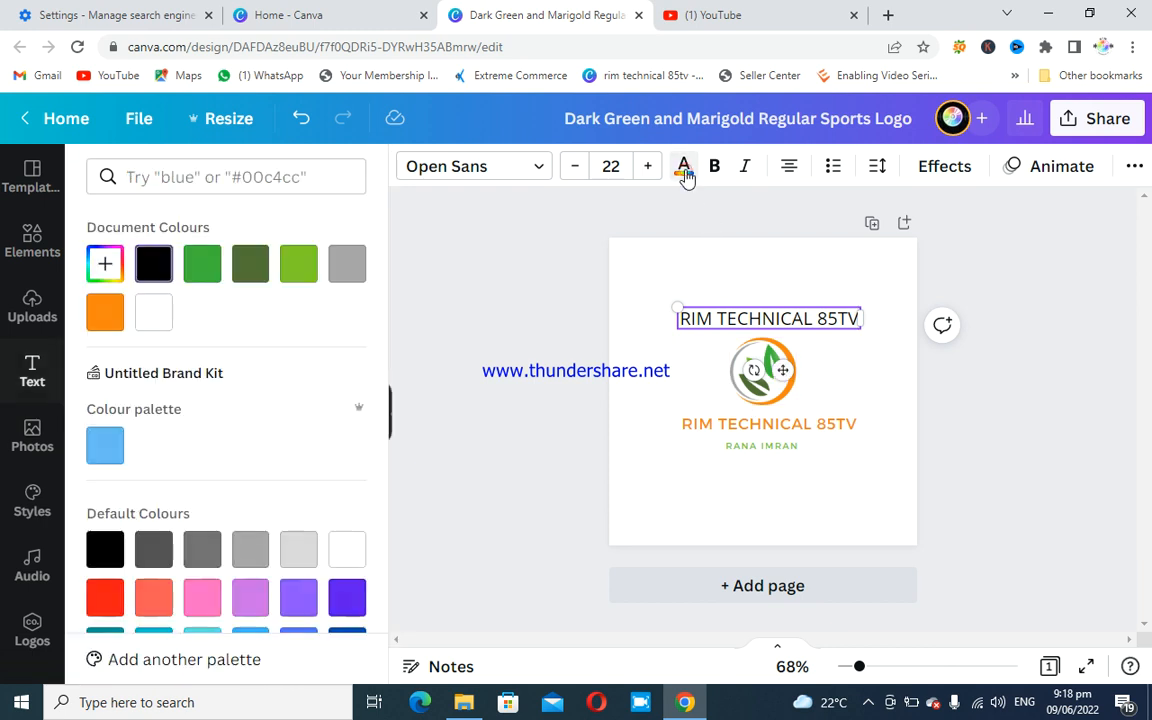
pyautogui.click(300, 268)
pyautogui.click(201, 263)
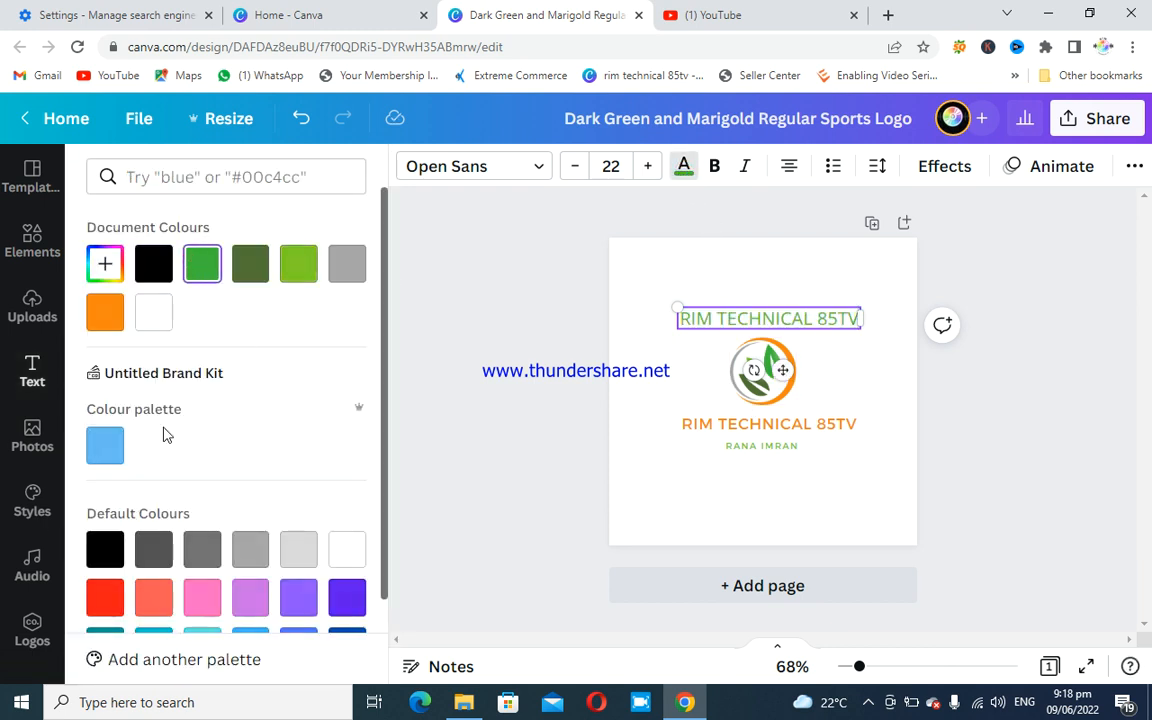
pyautogui.click(105, 597)
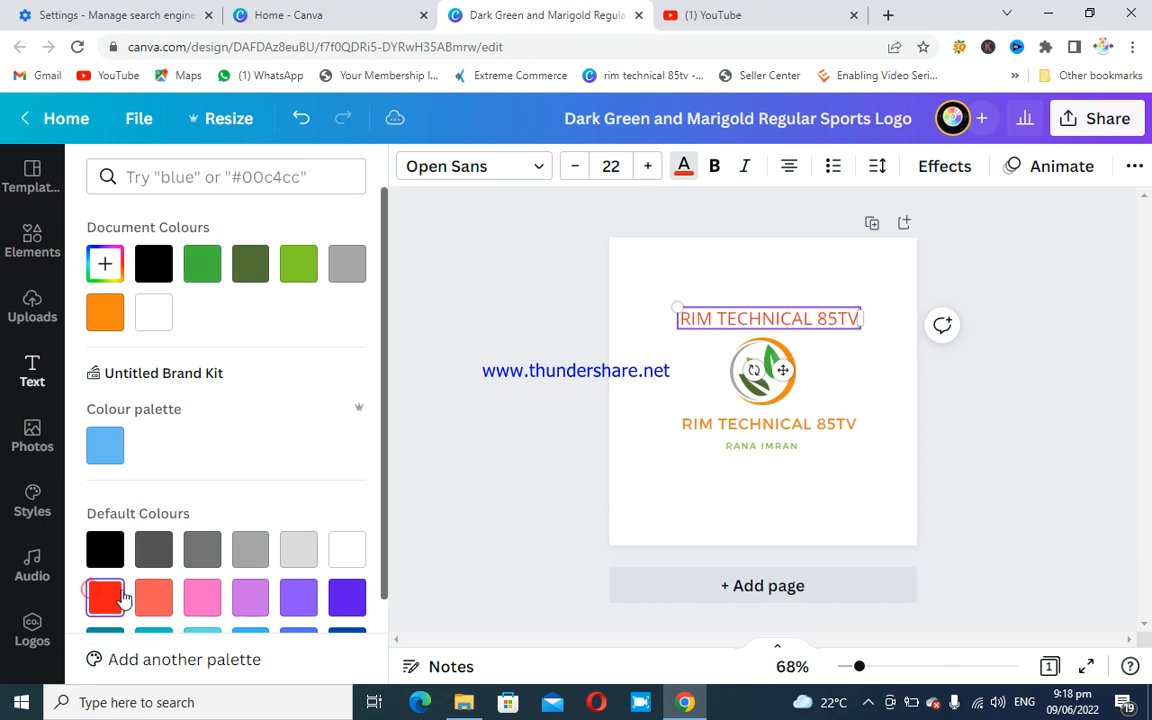
pyautogui.click(351, 610)
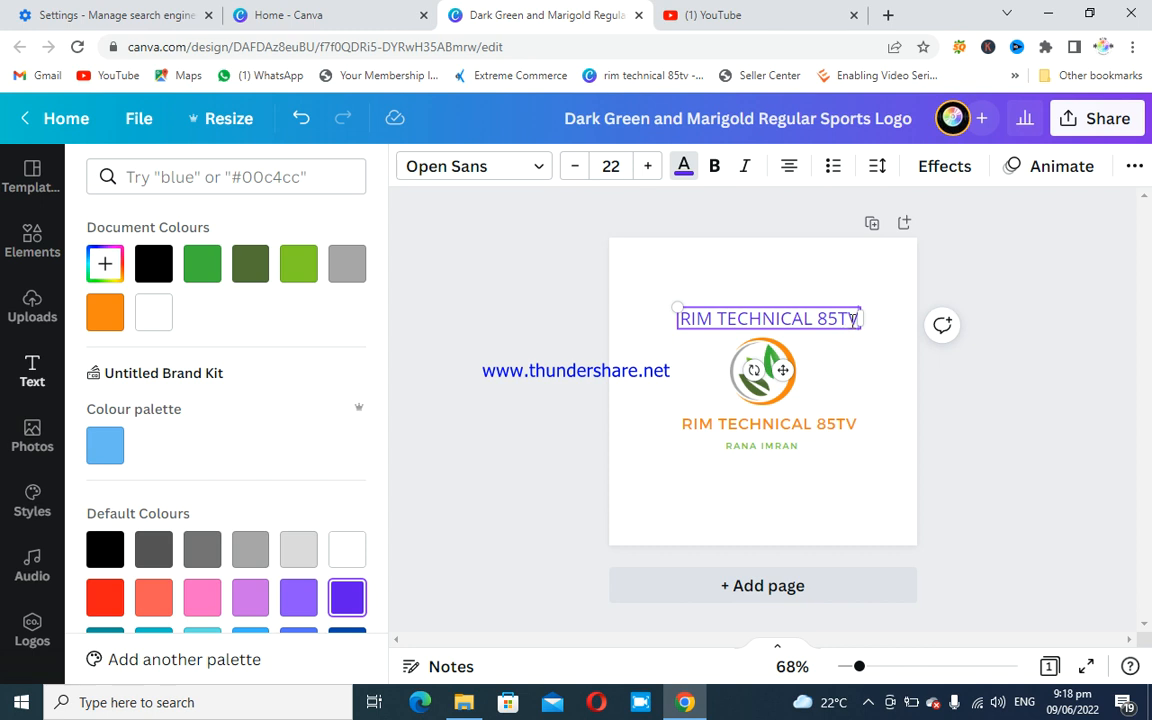
# Step: Set the top heading's font size to 18
pyautogui.click(600, 166)
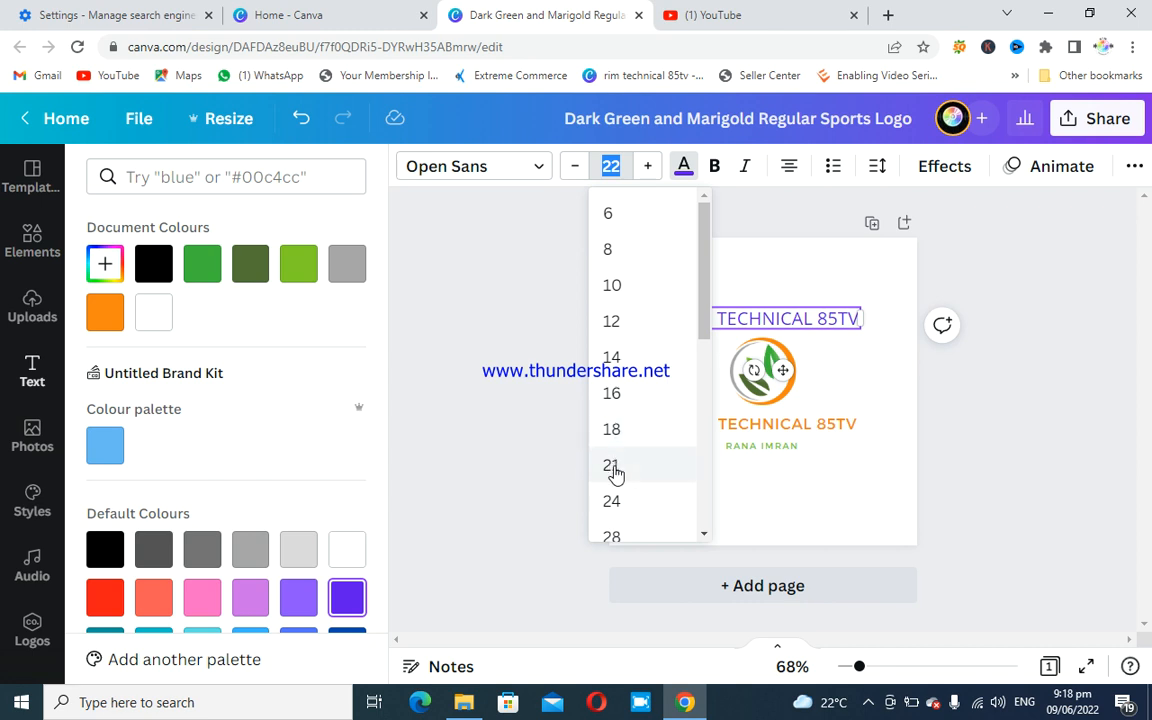
pyautogui.click(612, 467)
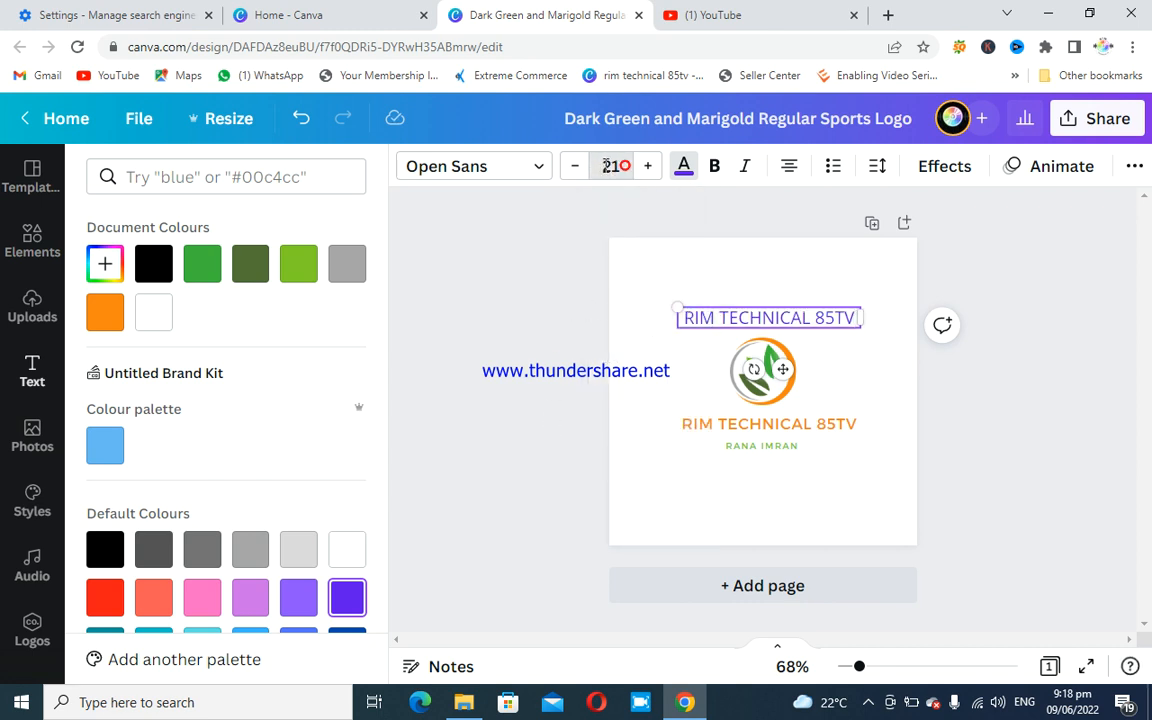
pyautogui.click(612, 166)
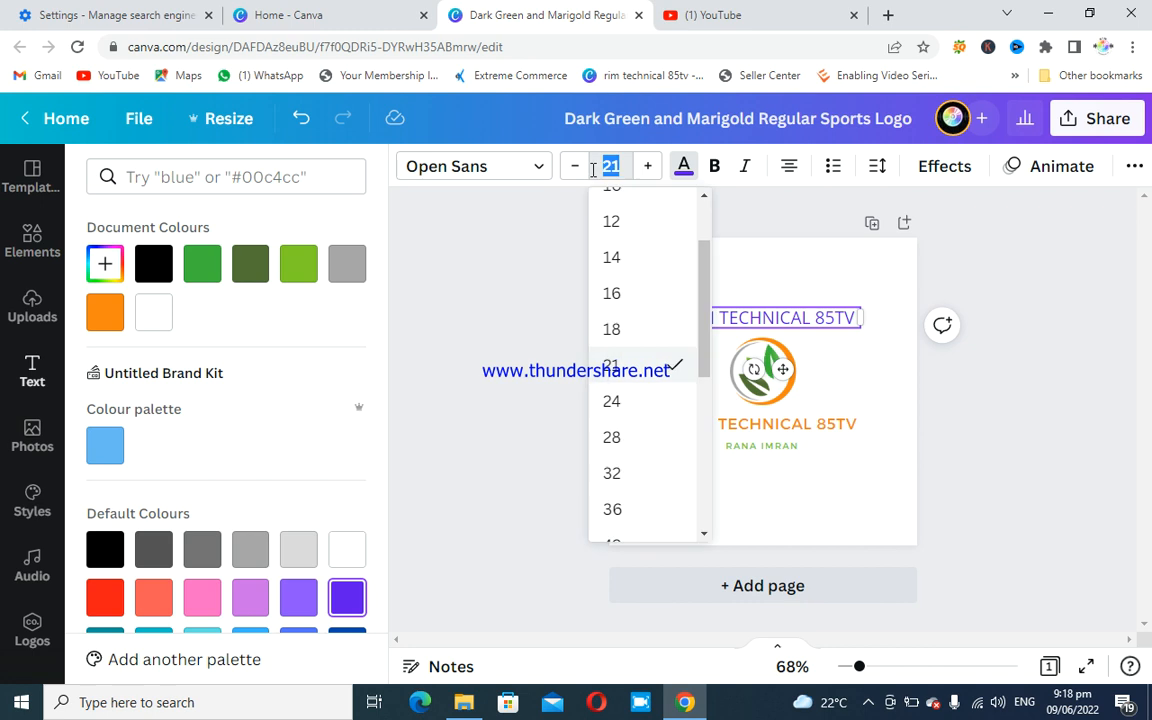
pyautogui.click(616, 331)
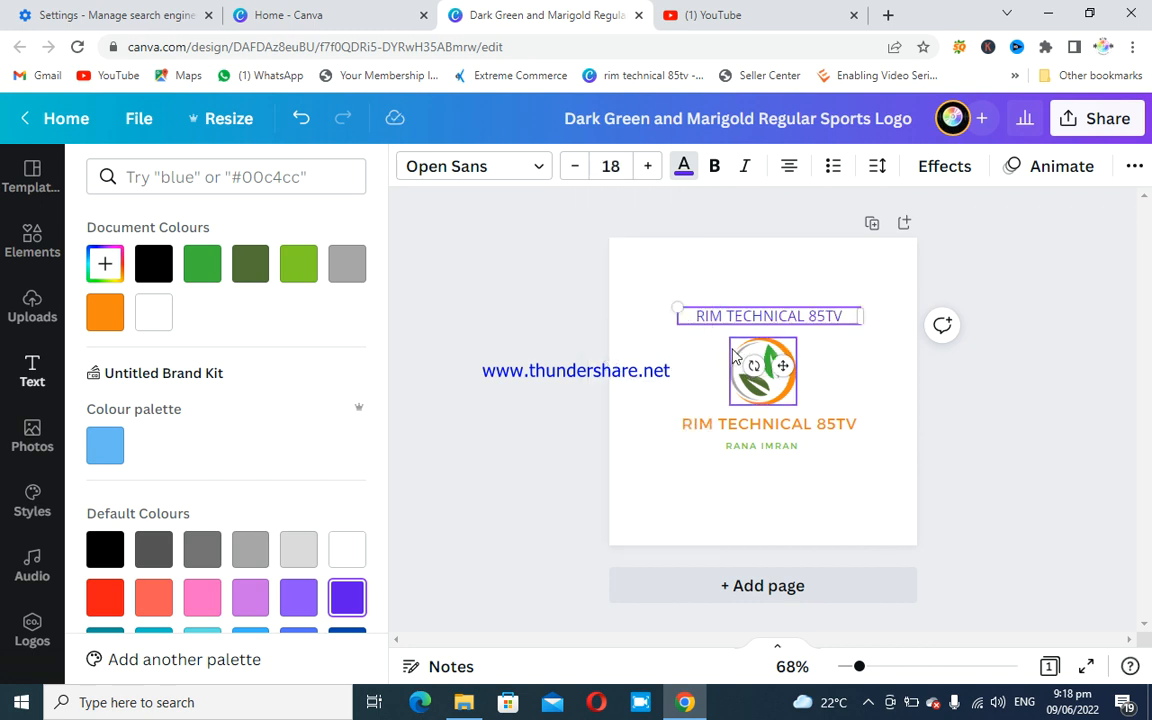
pyautogui.click(520, 168)
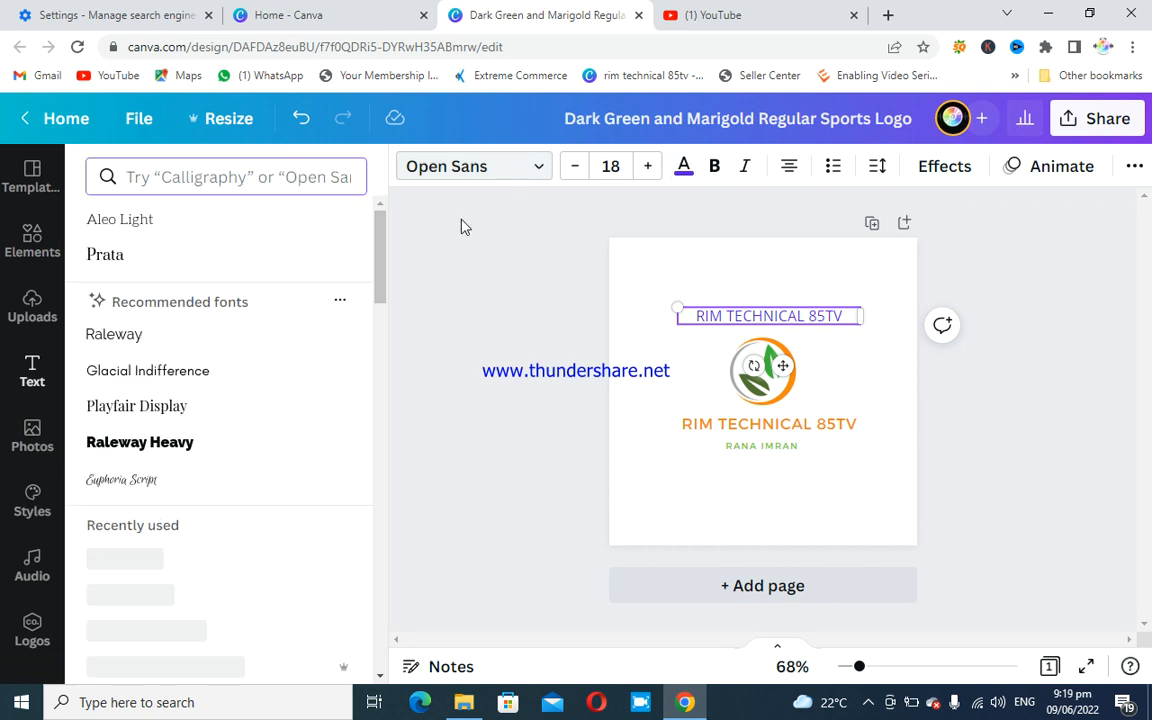
# Step: Set the top heading to Raleway Heavy, curve it, and arch it over the emblem
pyautogui.click(160, 450)
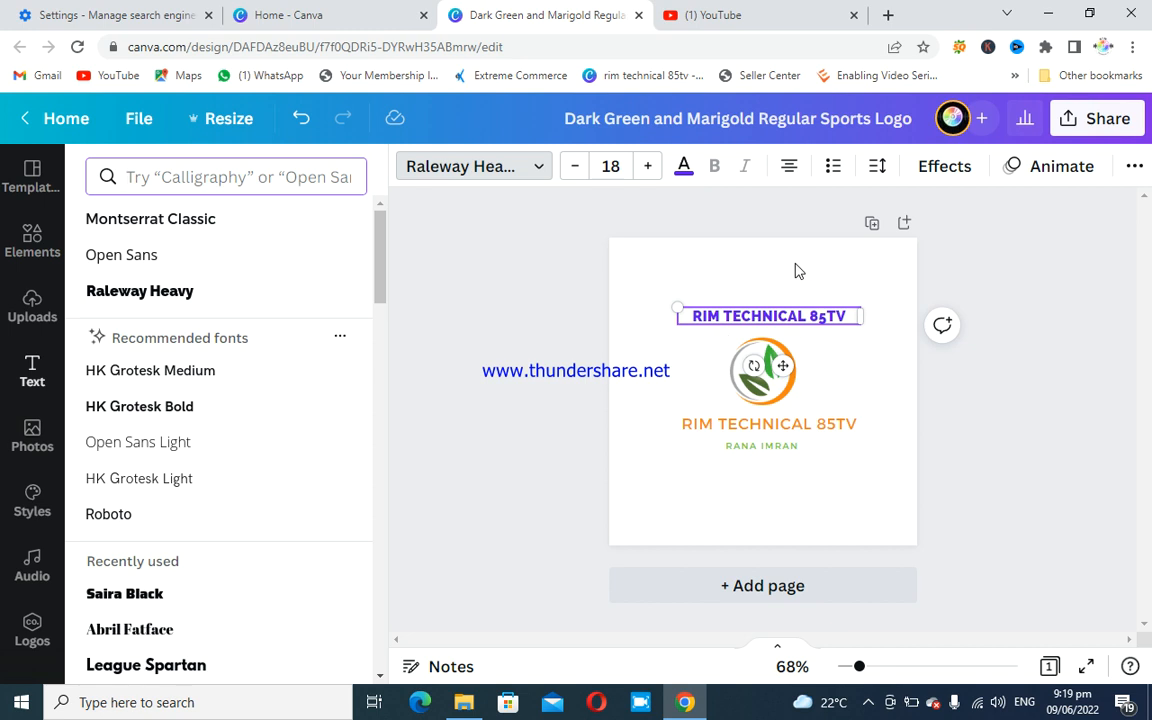
pyautogui.click(942, 168)
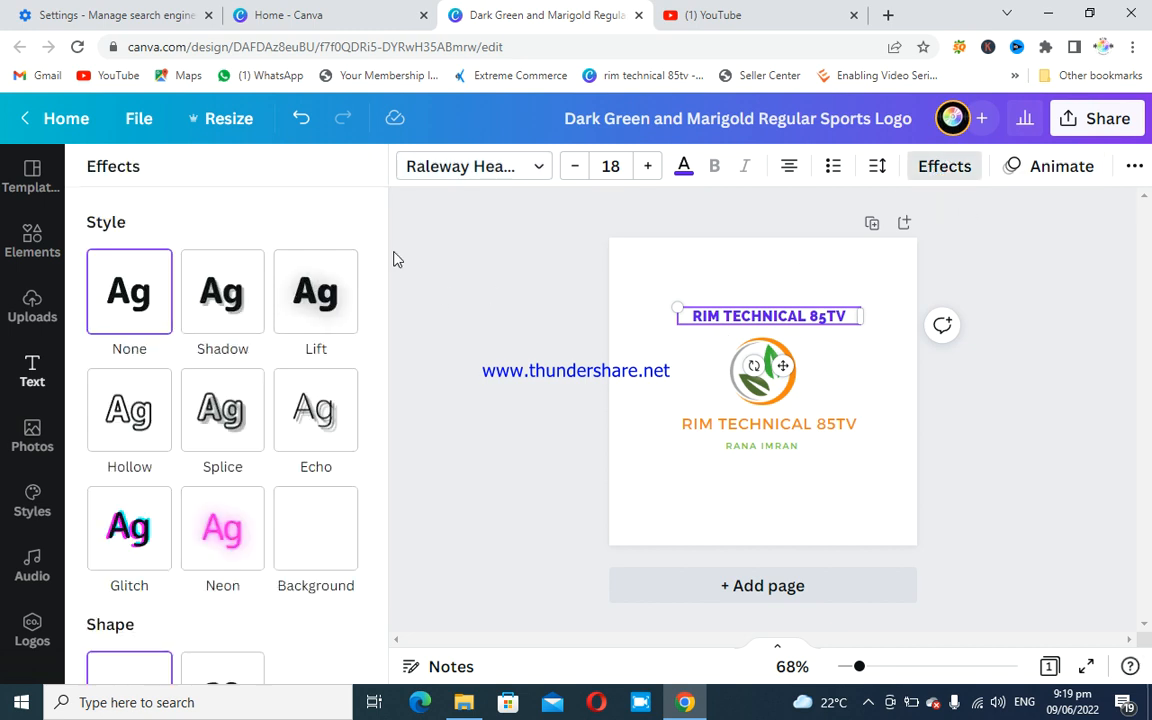
pyautogui.moveTo(383, 267); pyautogui.dragTo(386, 484)
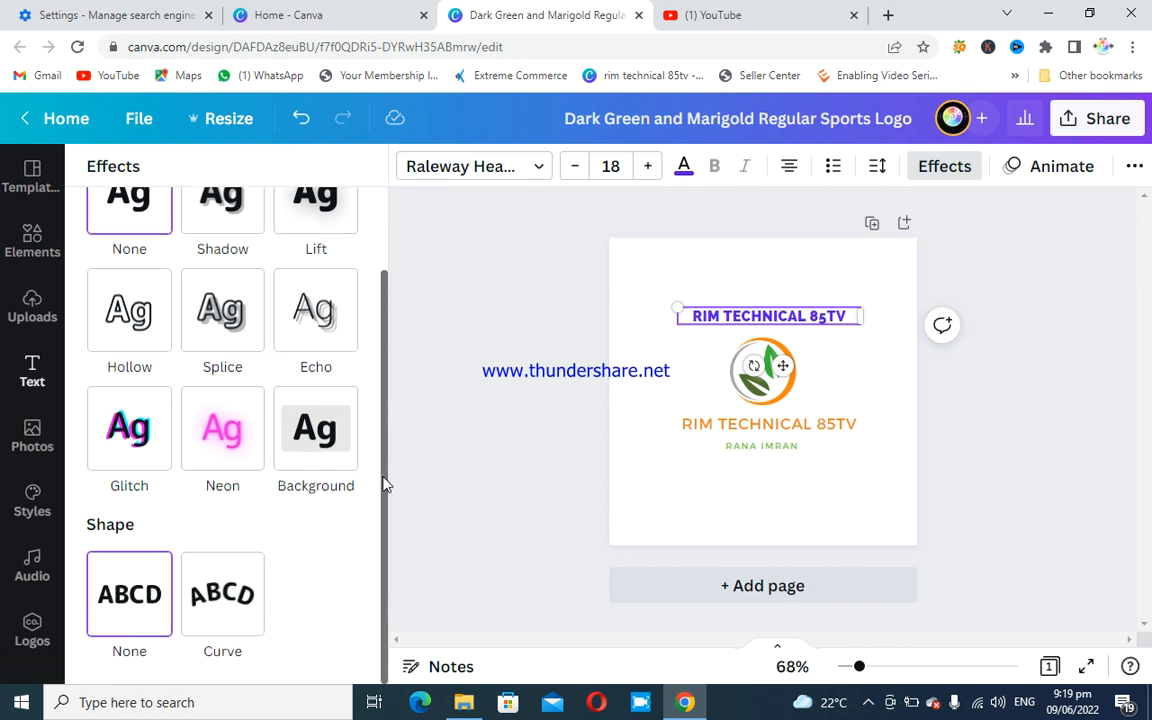
pyautogui.click(218, 589)
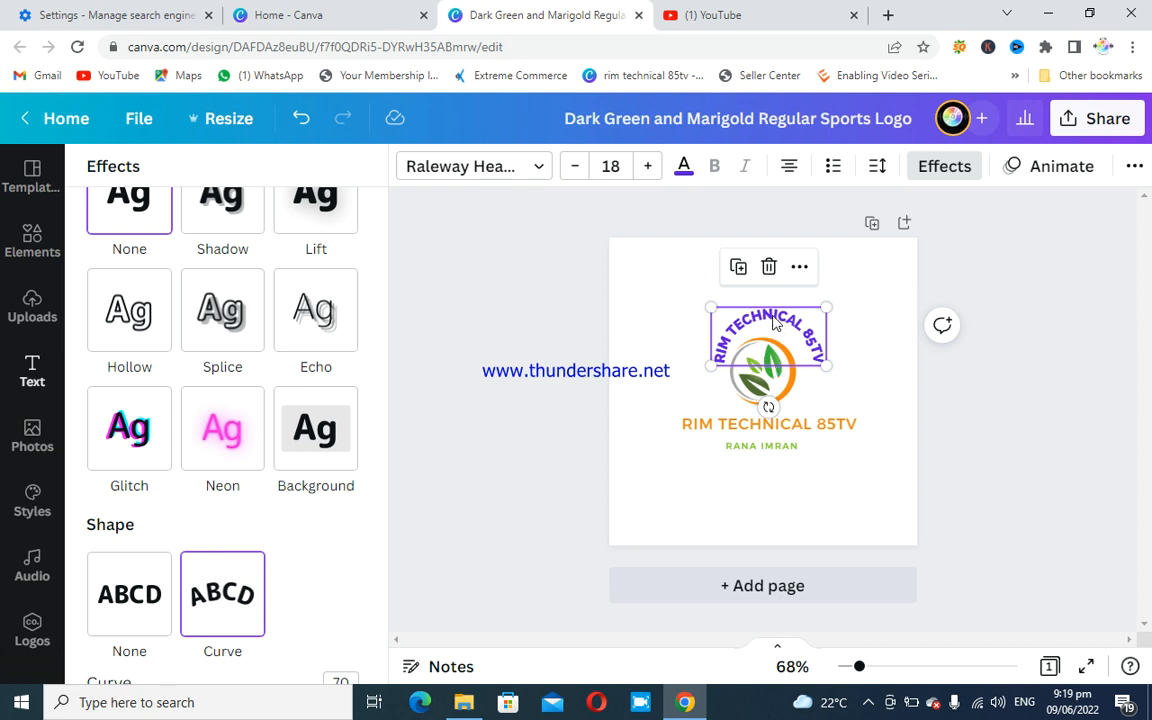
pyautogui.moveTo(773, 326); pyautogui.dragTo(768, 340)
pyautogui.click(834, 471)
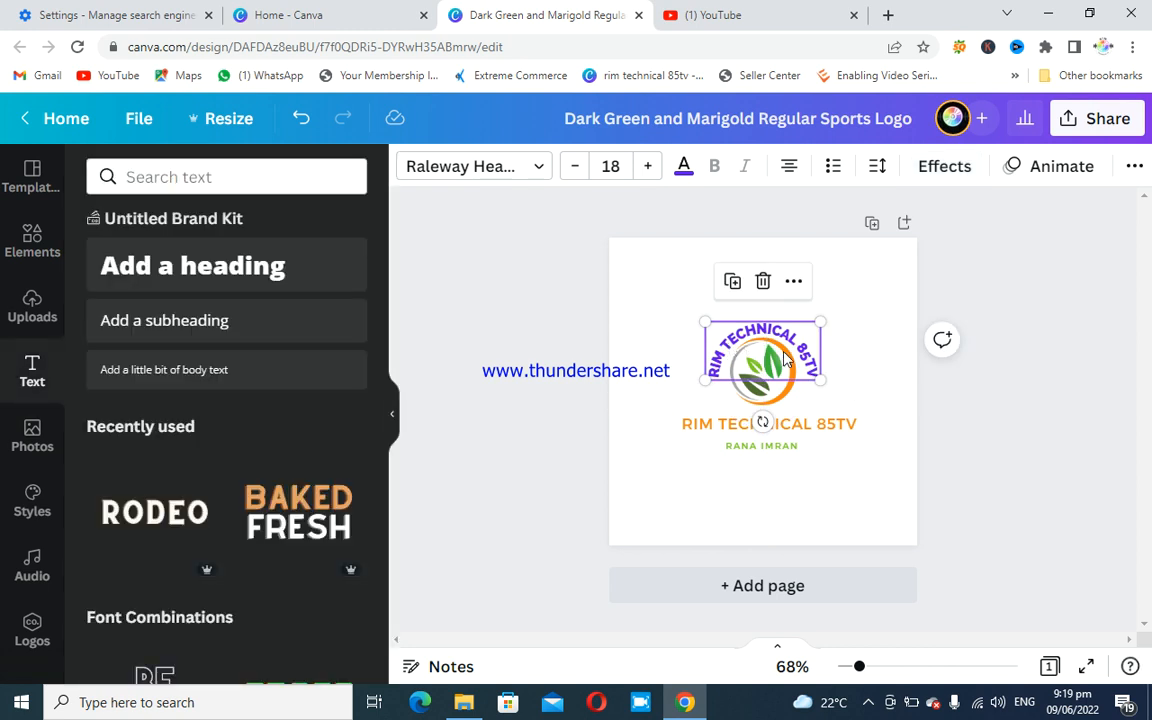
pyautogui.click(806, 430)
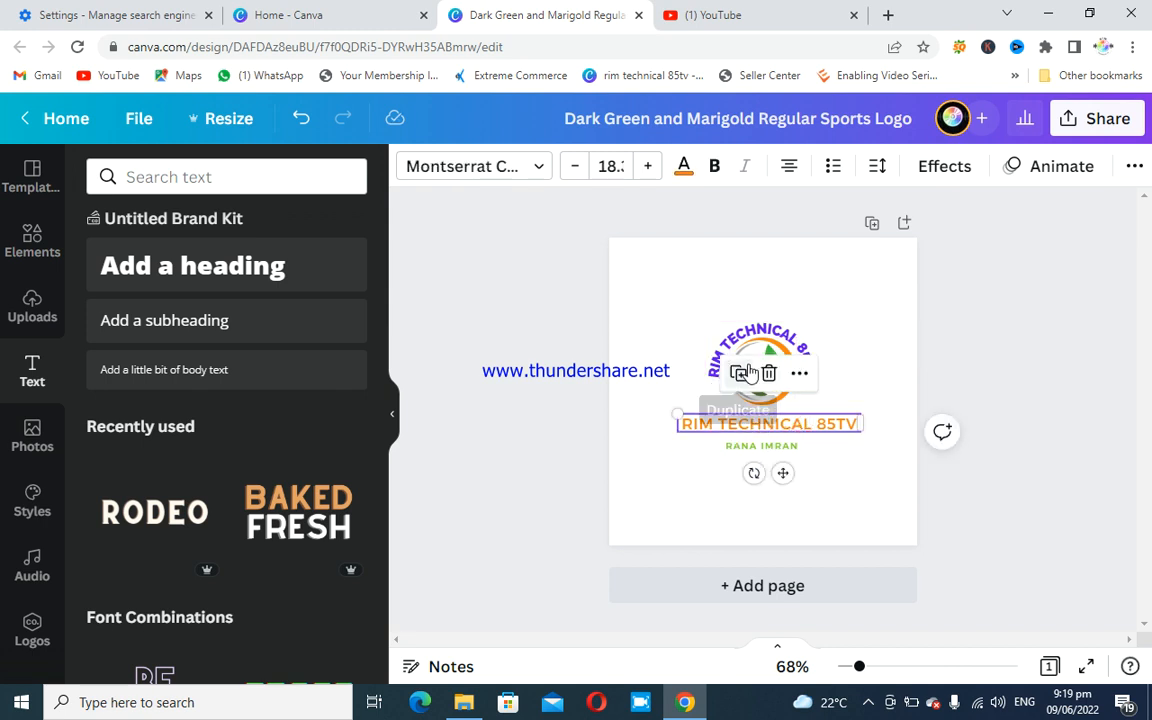
pyautogui.click(769, 374)
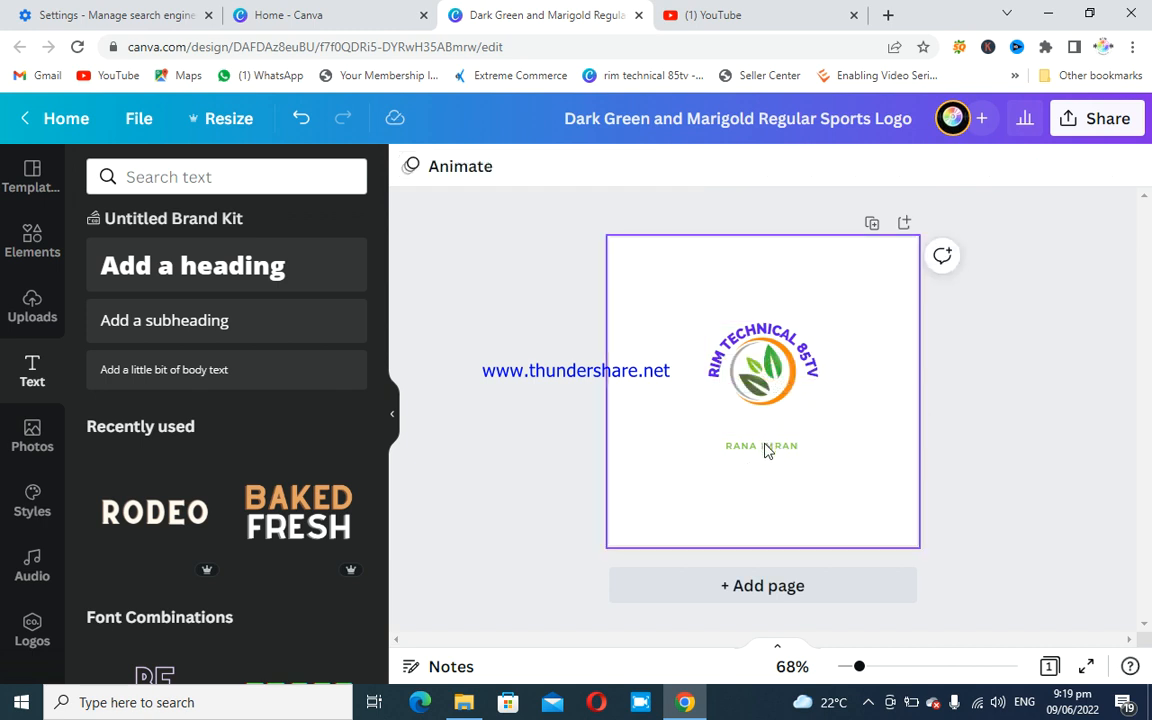
pyautogui.moveTo(765, 450); pyautogui.dragTo(763, 410)
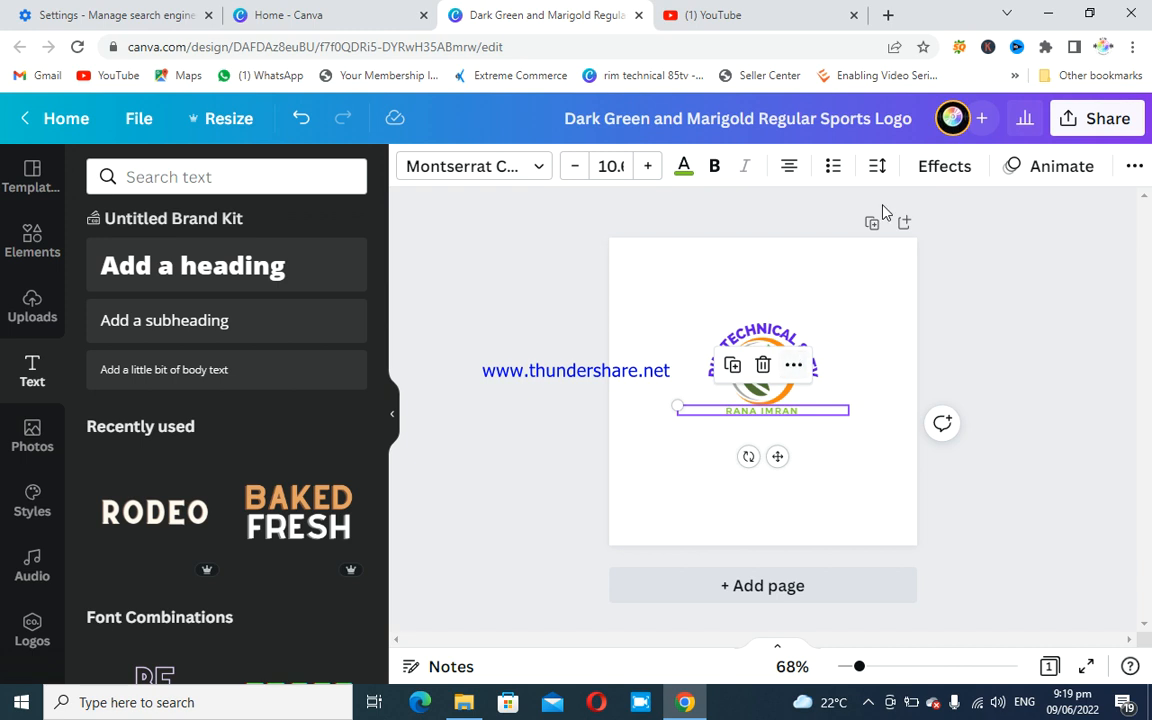
pyautogui.click(928, 170)
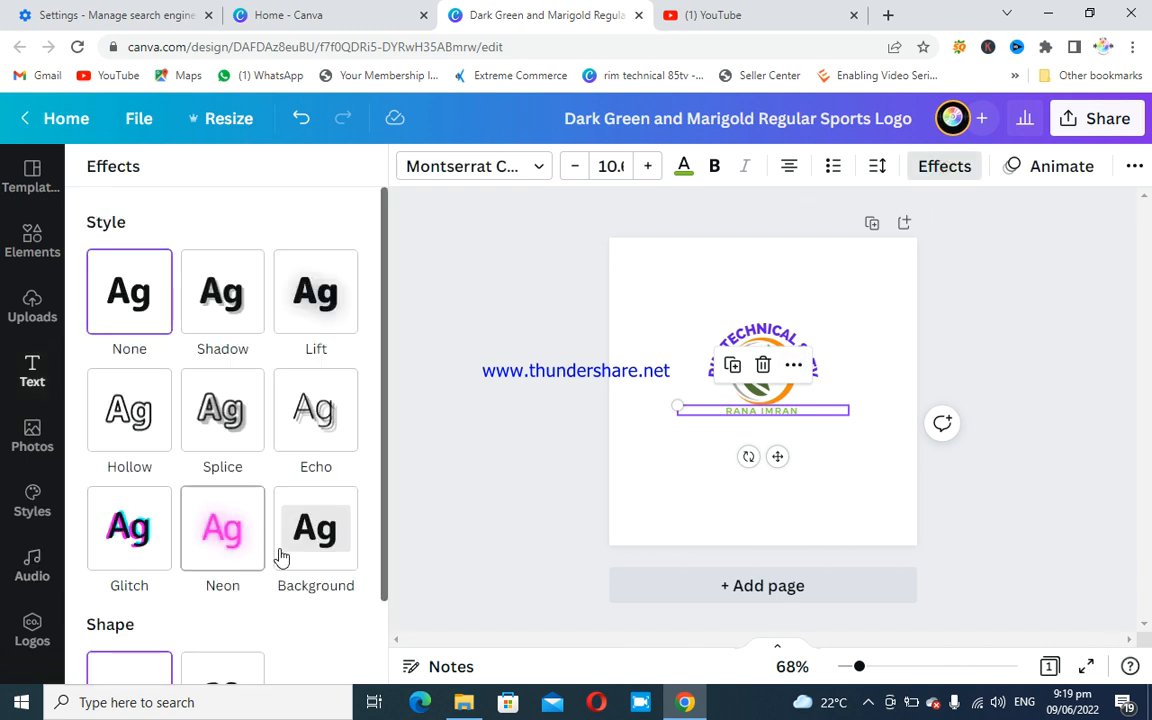
pyautogui.scroll(-1, 350, 345)
pyautogui.click(193, 607)
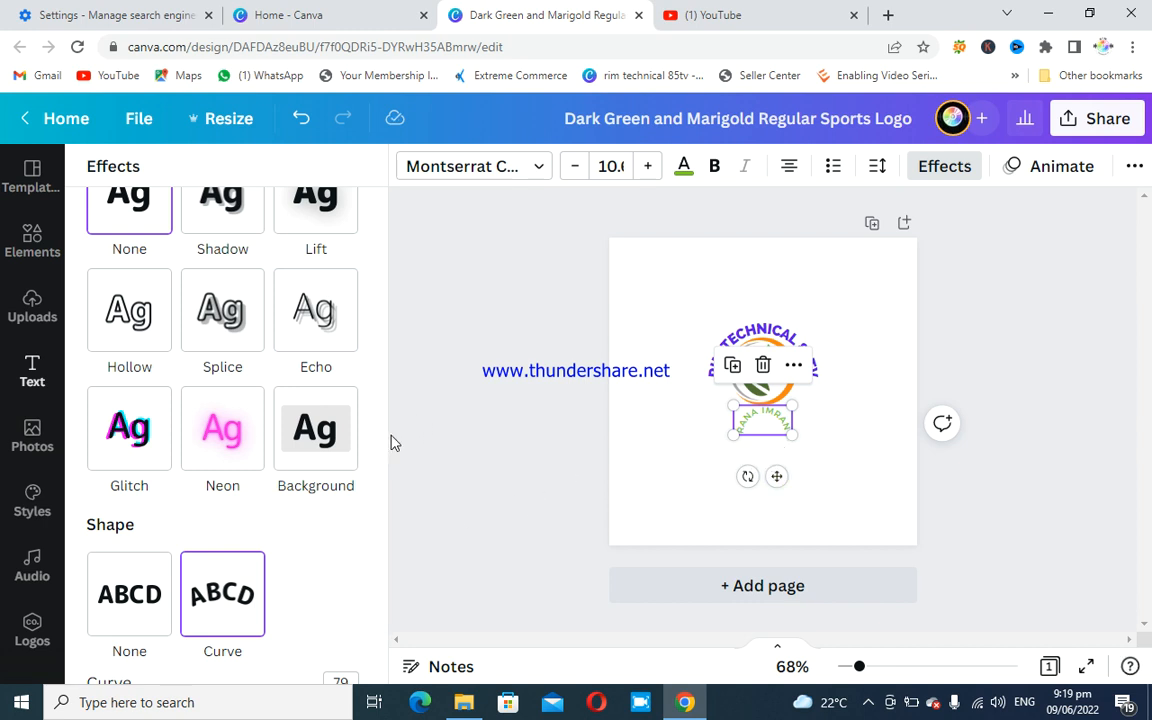
pyautogui.scroll(-1, 380, 437)
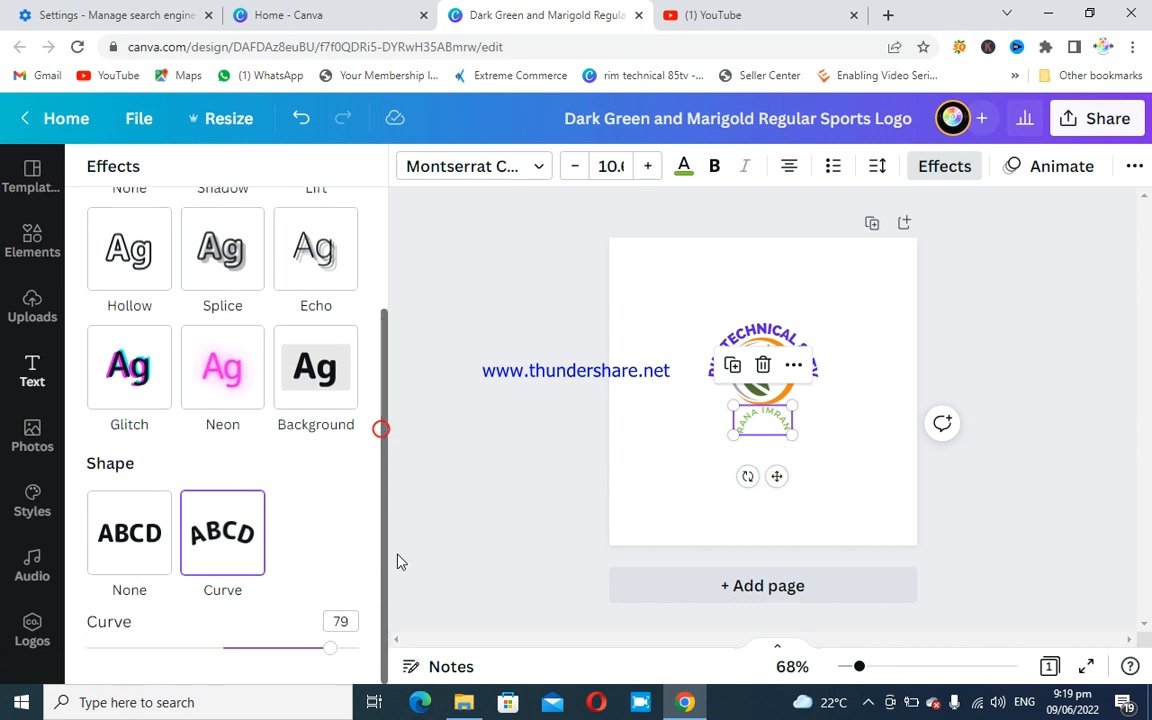
pyautogui.moveTo(333, 653); pyautogui.dragTo(152, 589)
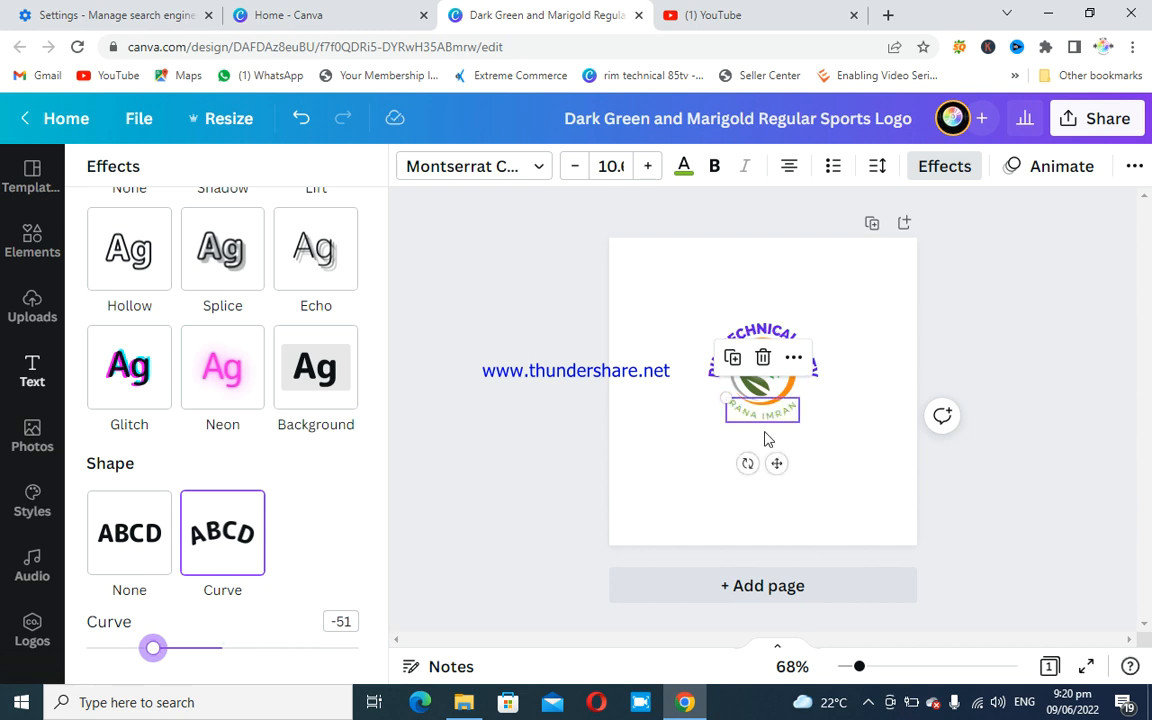
pyautogui.moveTo(777, 462); pyautogui.dragTo(777, 463)
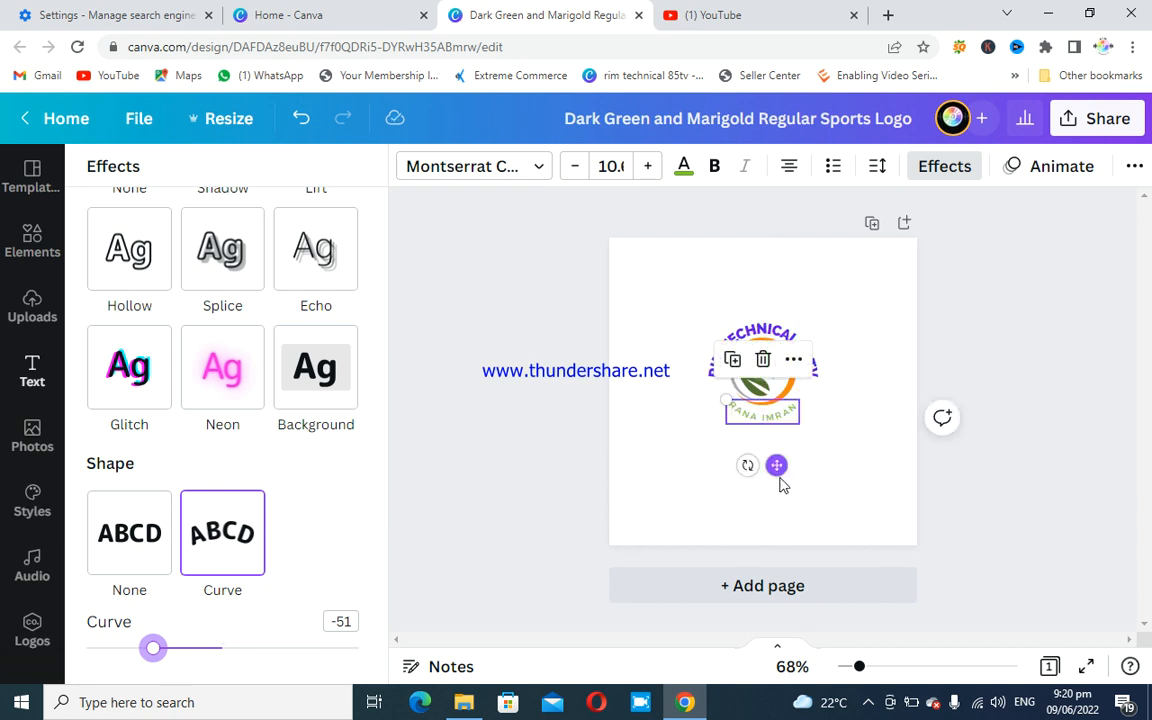
pyautogui.moveTo(778, 466); pyautogui.dragTo(778, 463)
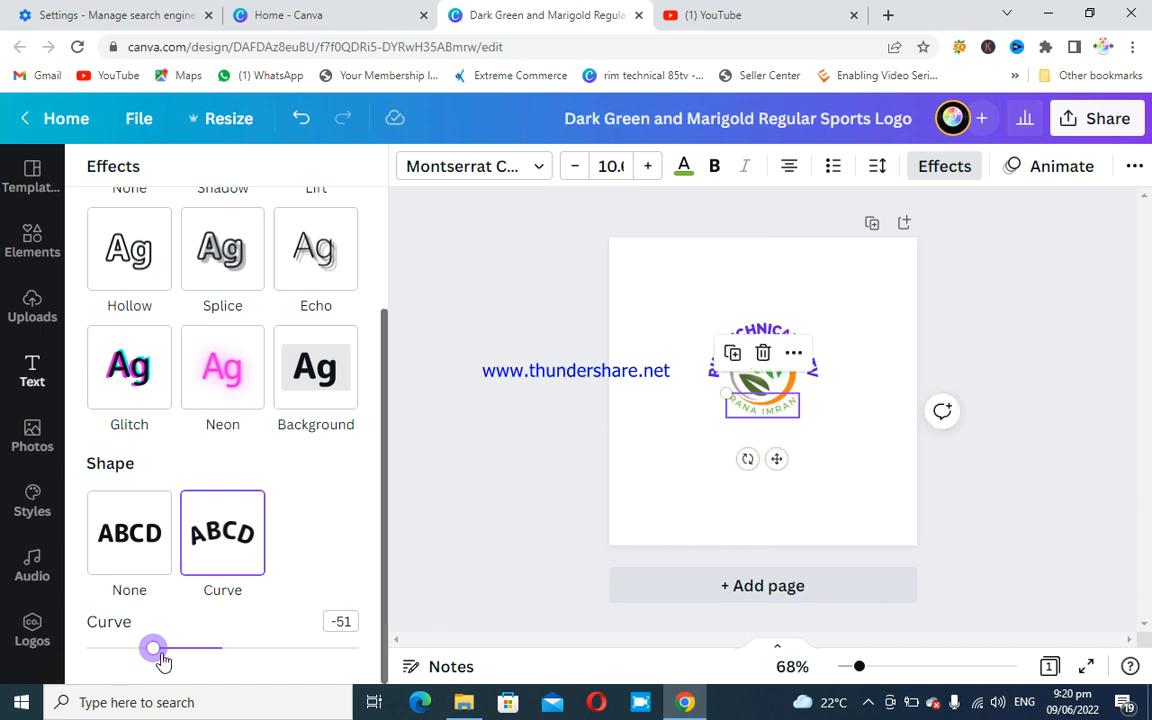
pyautogui.moveTo(157, 655); pyautogui.dragTo(171, 660)
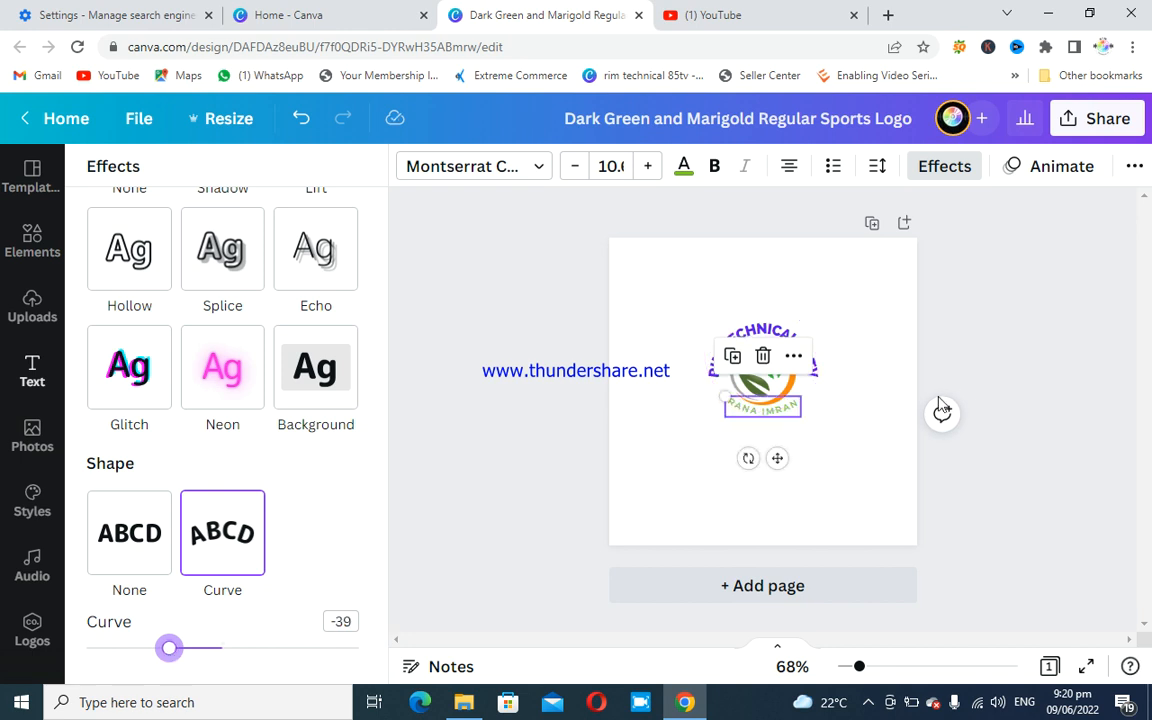
pyautogui.click(829, 433)
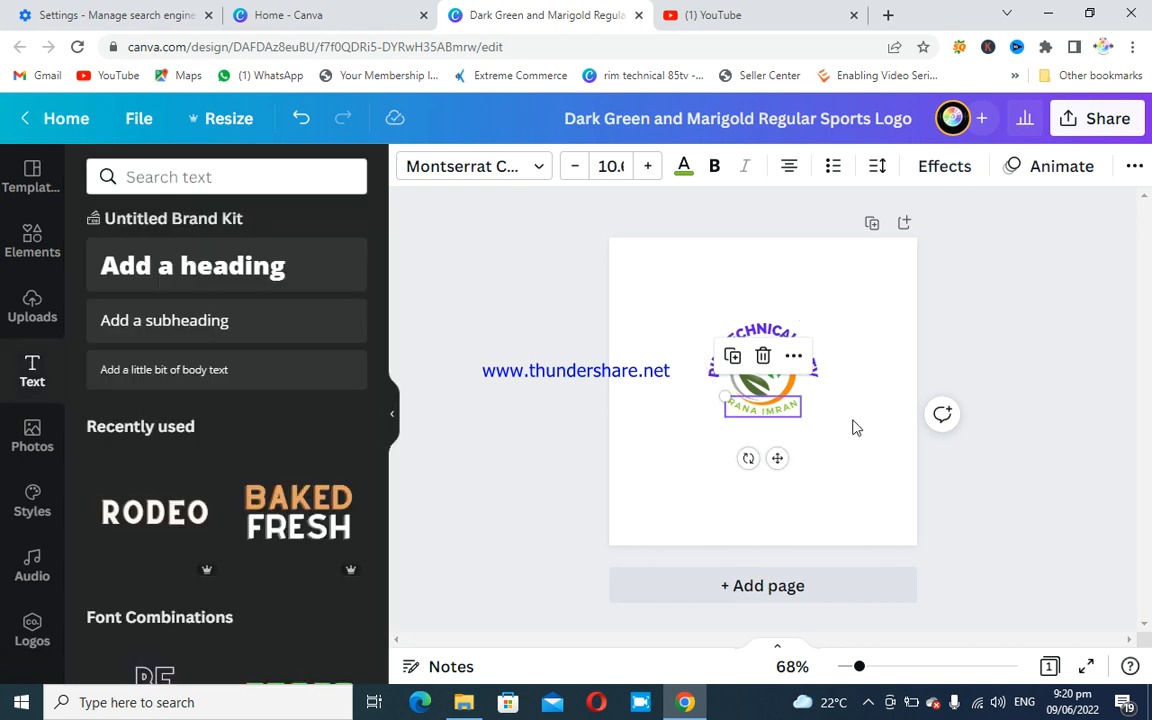
pyautogui.click(875, 383)
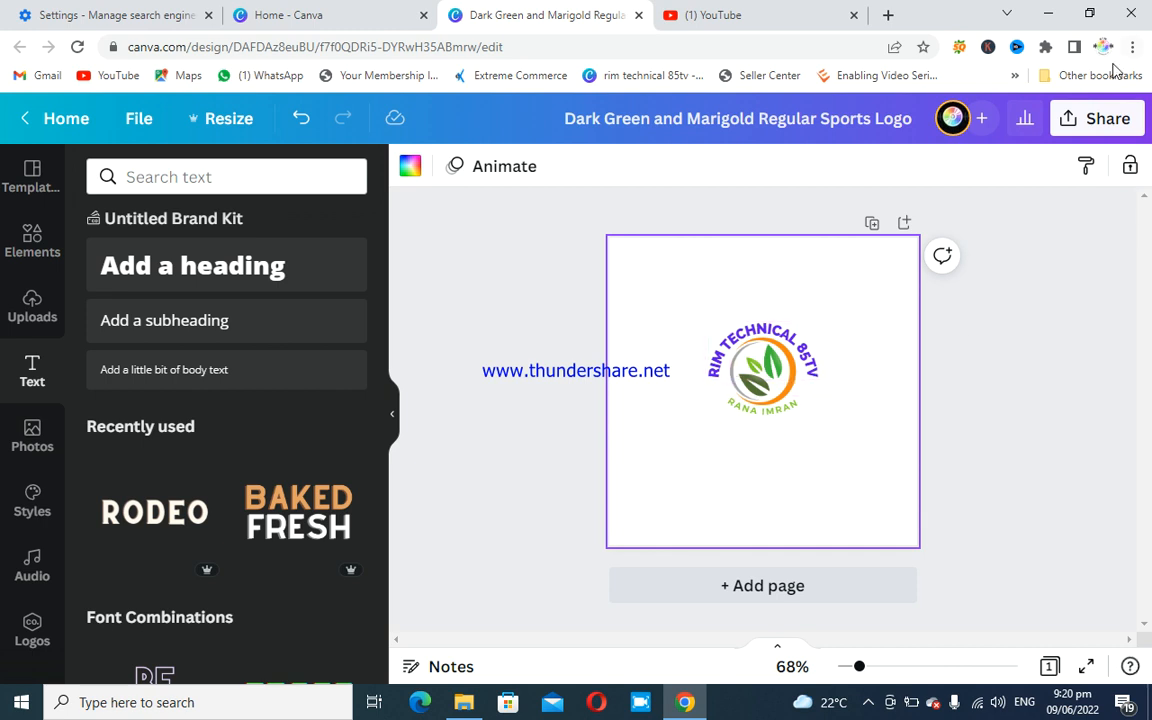
# Step: Open the Share download options and keep PNG as the file type at 500 × 500 px
pyautogui.click(1100, 118)
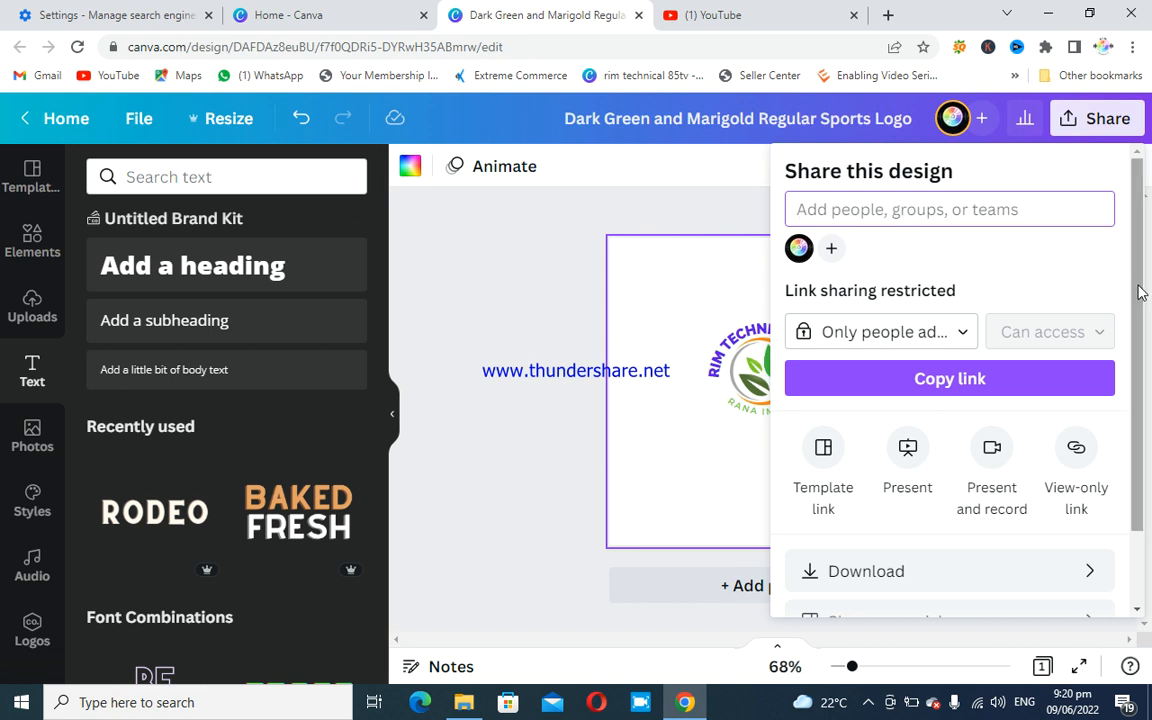
pyautogui.scroll(-2, 993, 470)
pyautogui.click(1000, 481)
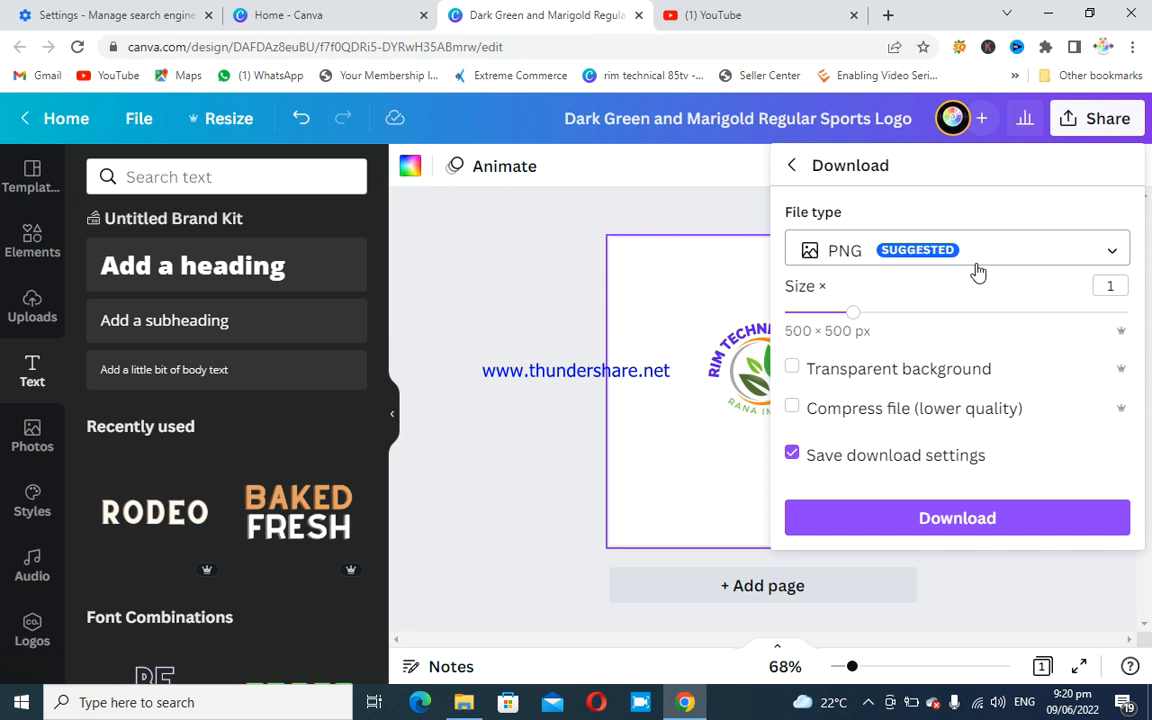
pyautogui.click(1112, 250)
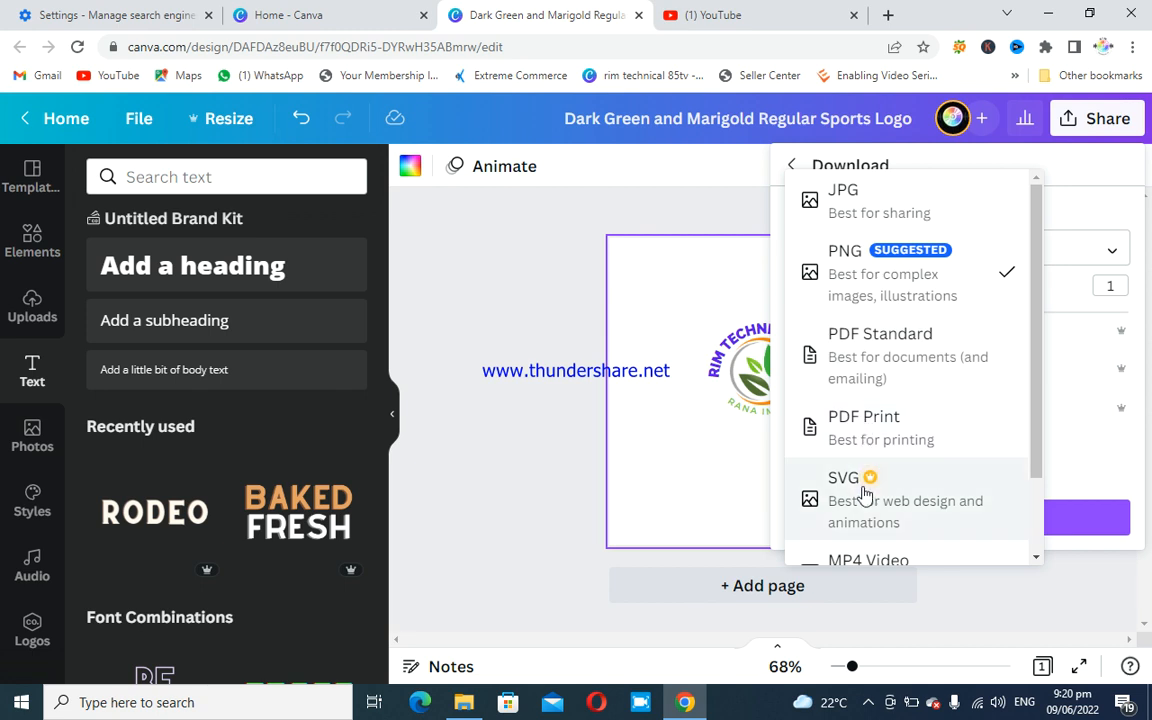
pyautogui.moveTo(1040, 403); pyautogui.dragTo(1041, 530)
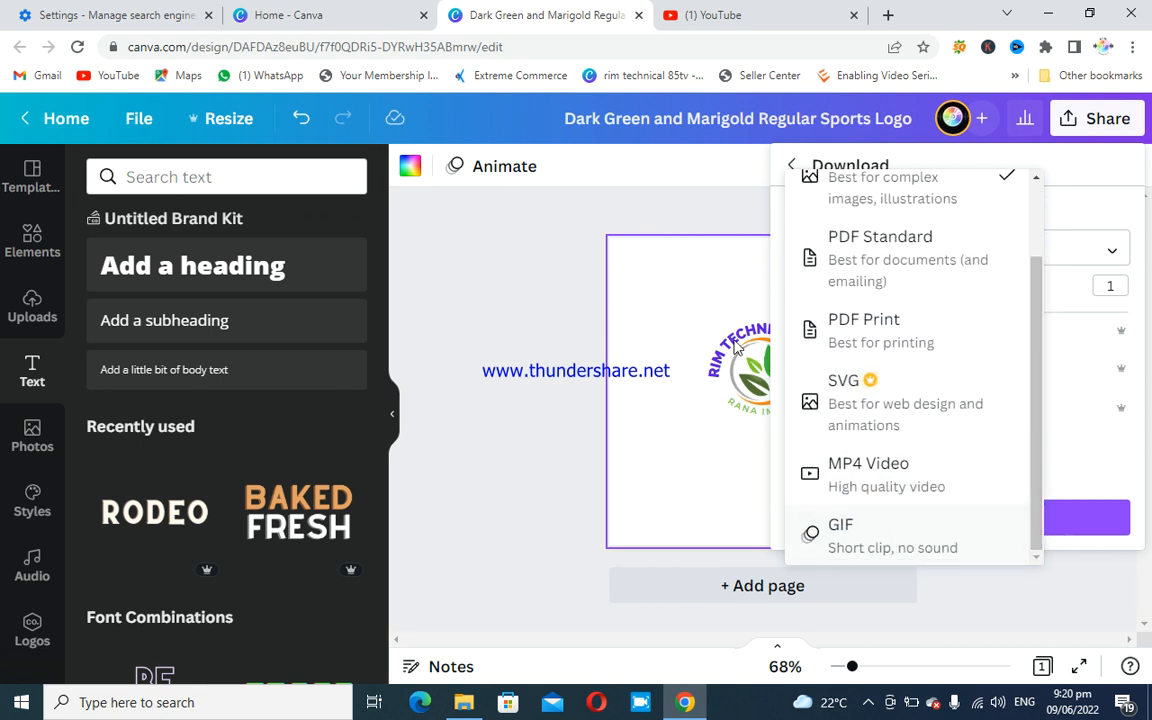
pyautogui.click(728, 221)
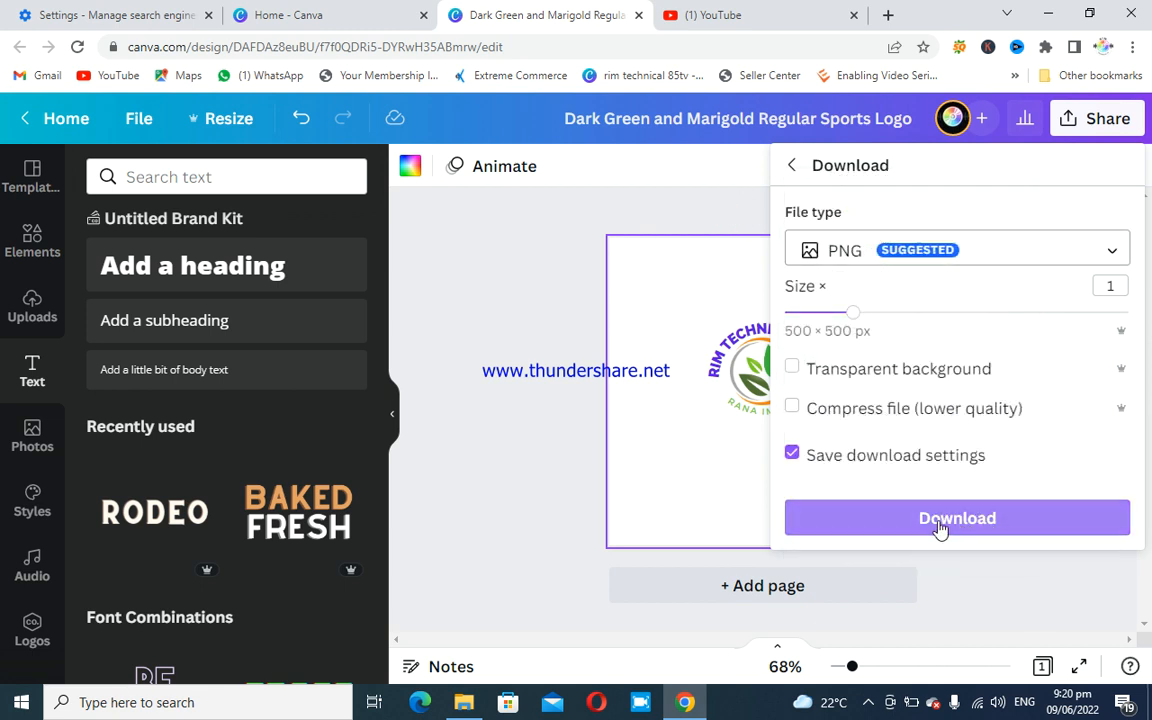
# Step: Close the Download panel and bring up the screen recorder from the system tray
pyautogui.click(647, 200)
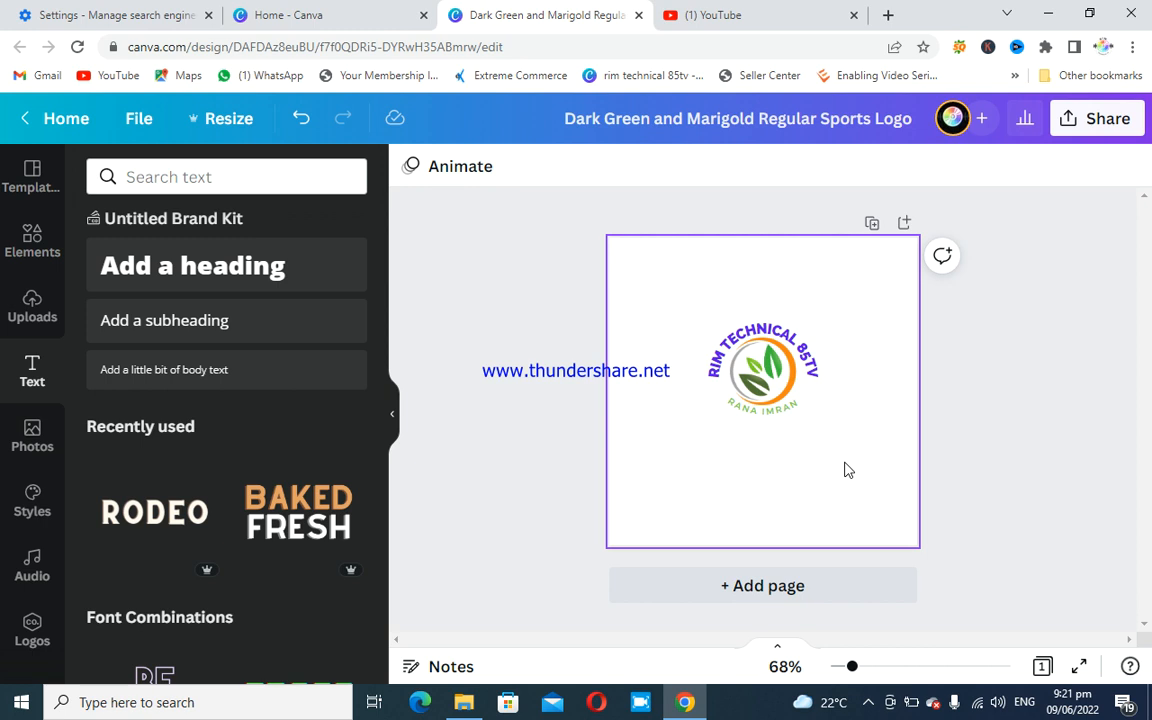
pyautogui.click(868, 702)
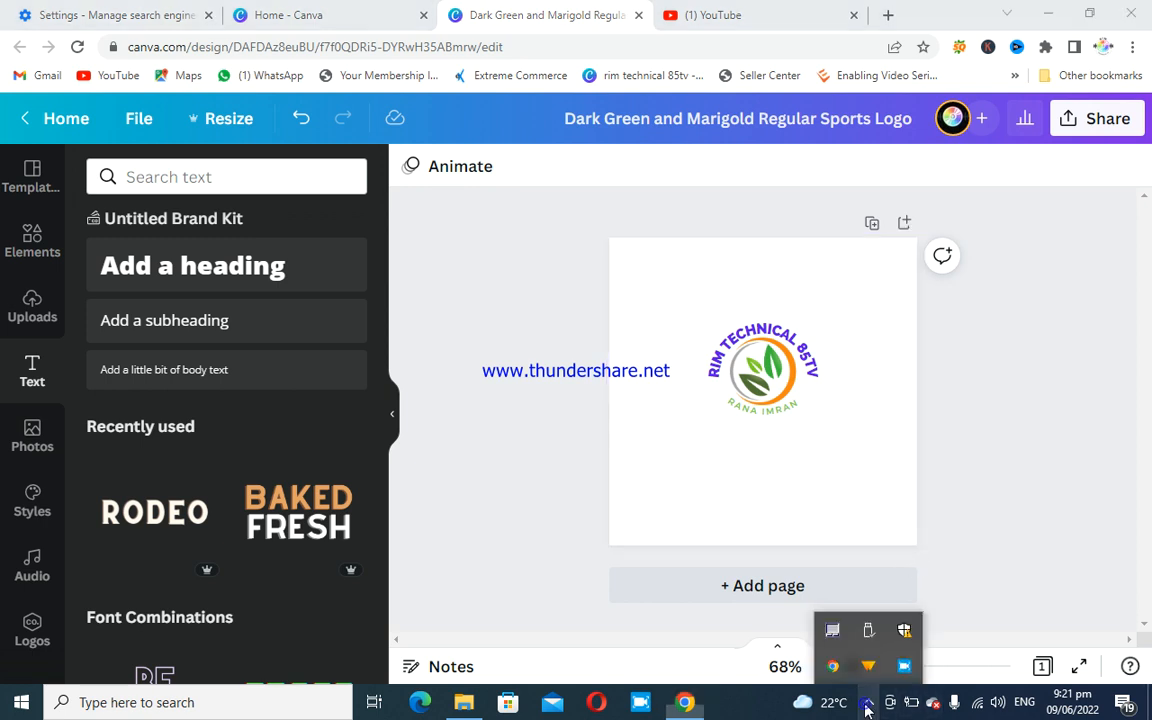
pyautogui.click(904, 666)
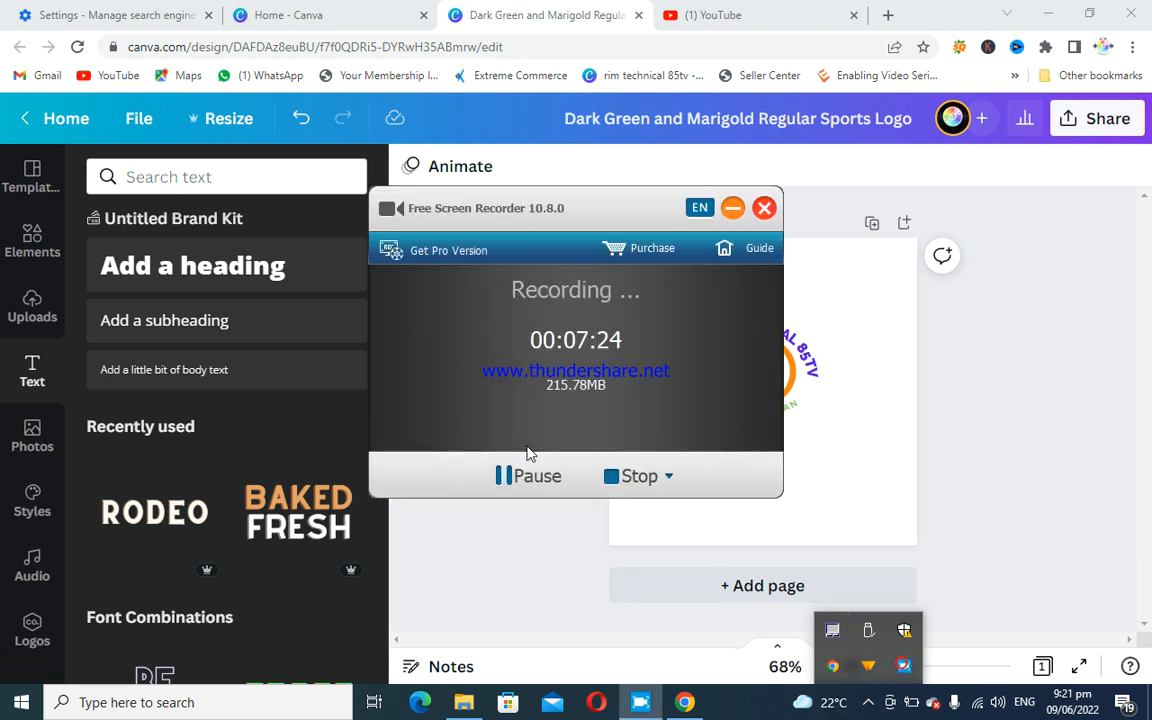